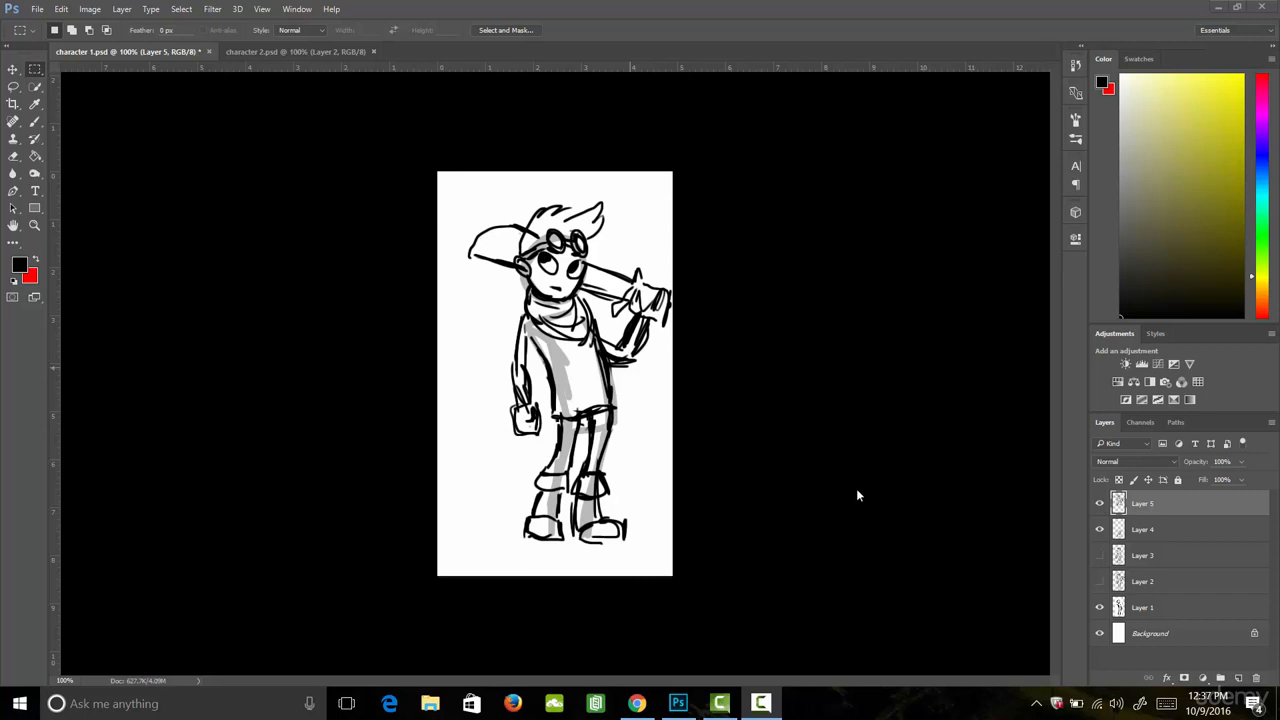
# Merge Layer 5 through Layer 1 into a single layer, and toggle its visibility to check it
pyautogui.click(1155, 506)
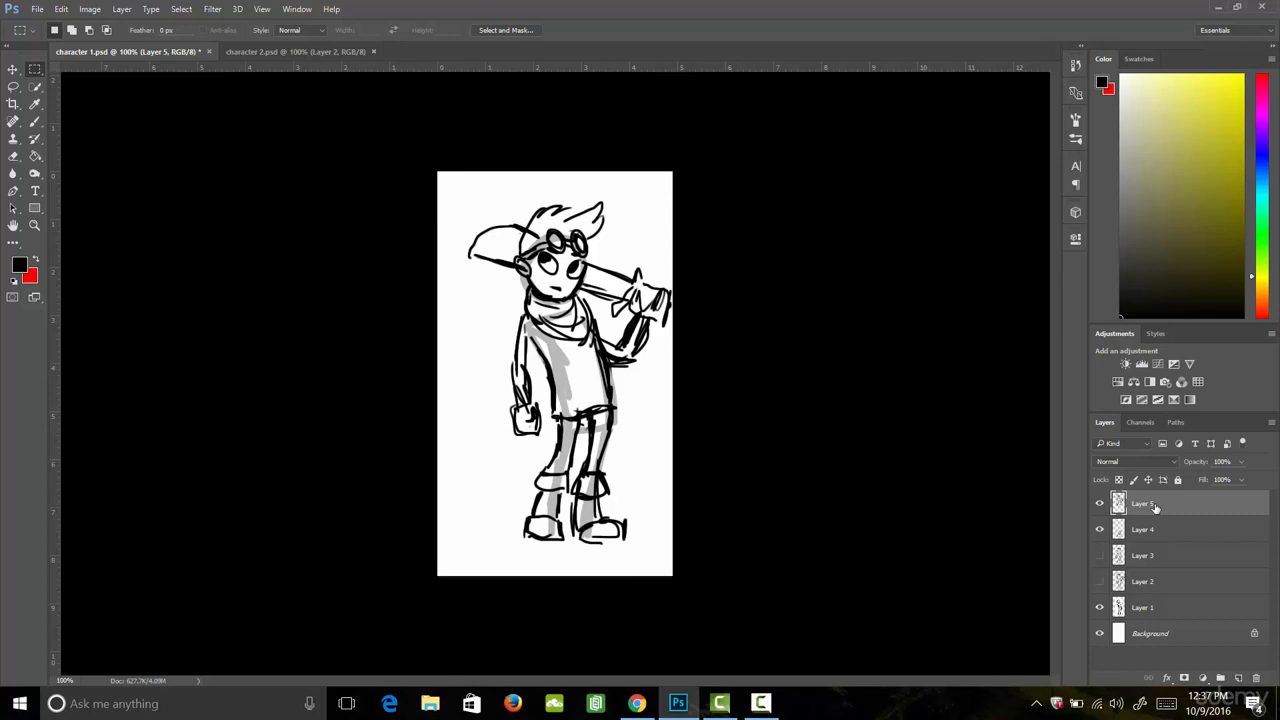
pyautogui.press('shift')
pyautogui.keyDown('shift'); pyautogui.click(1165, 610); pyautogui.keyUp('shift')
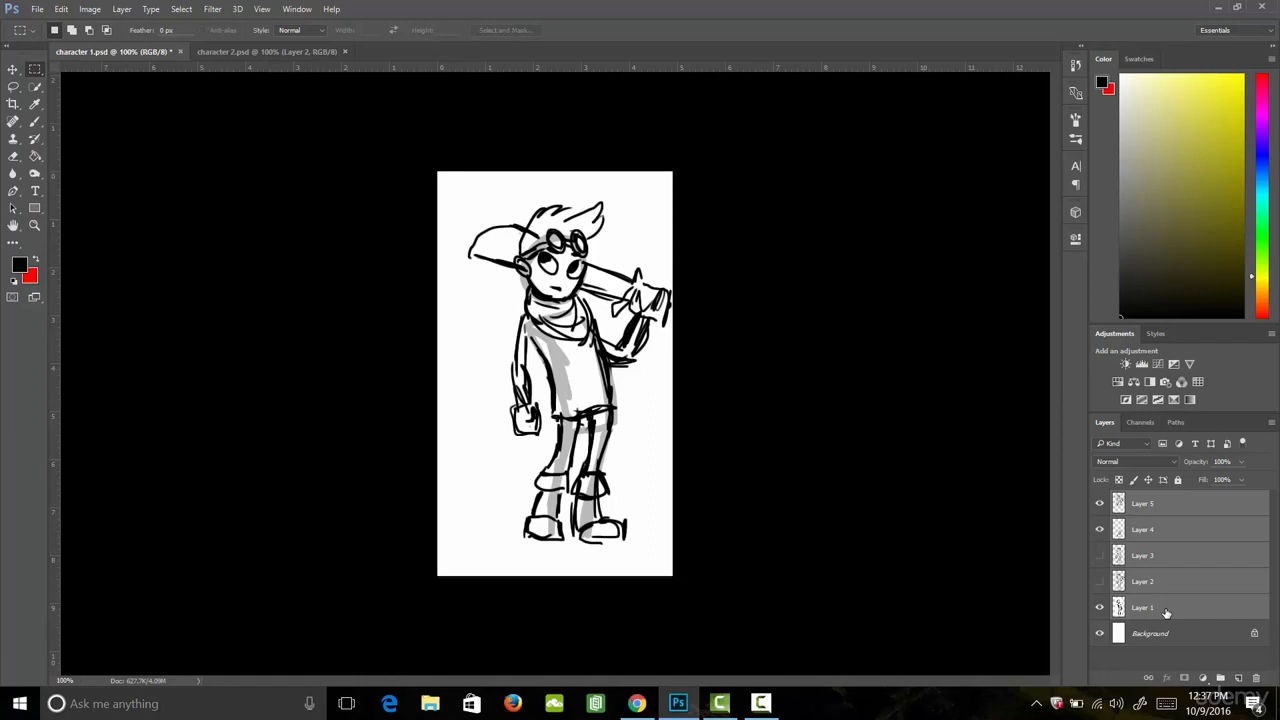
pyautogui.rightClick(1174, 537)
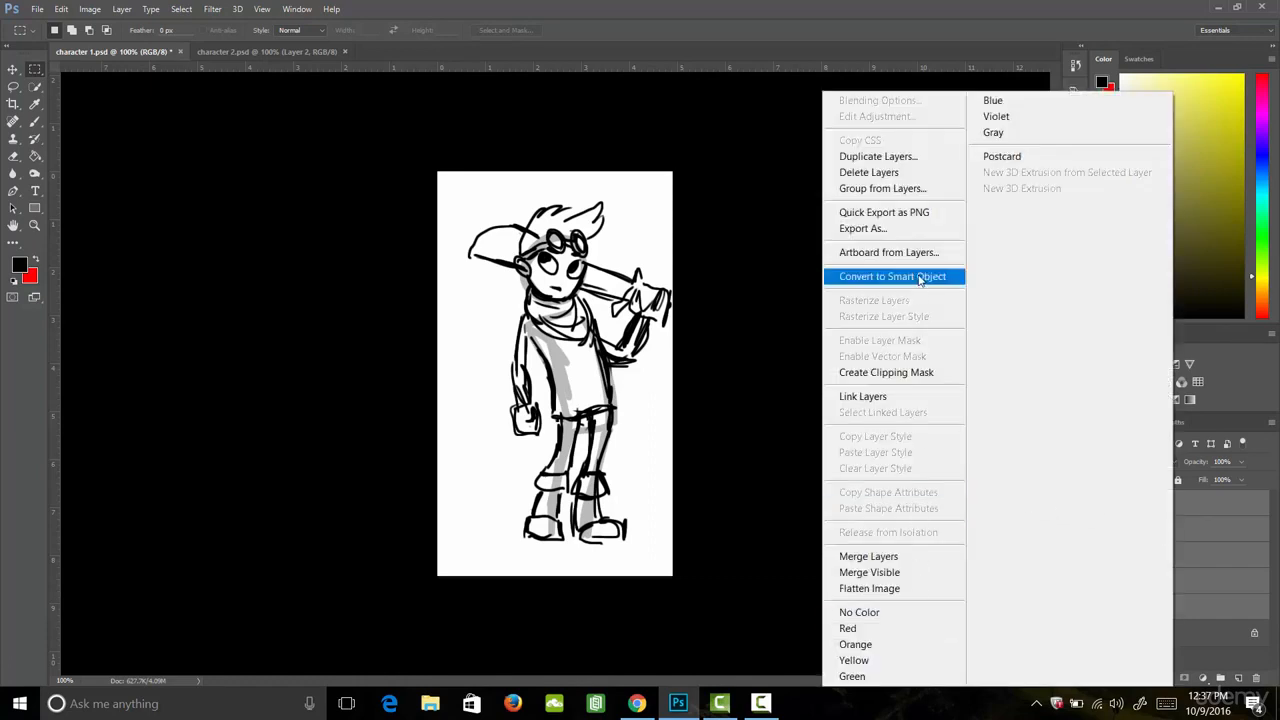
pyautogui.click(910, 562)
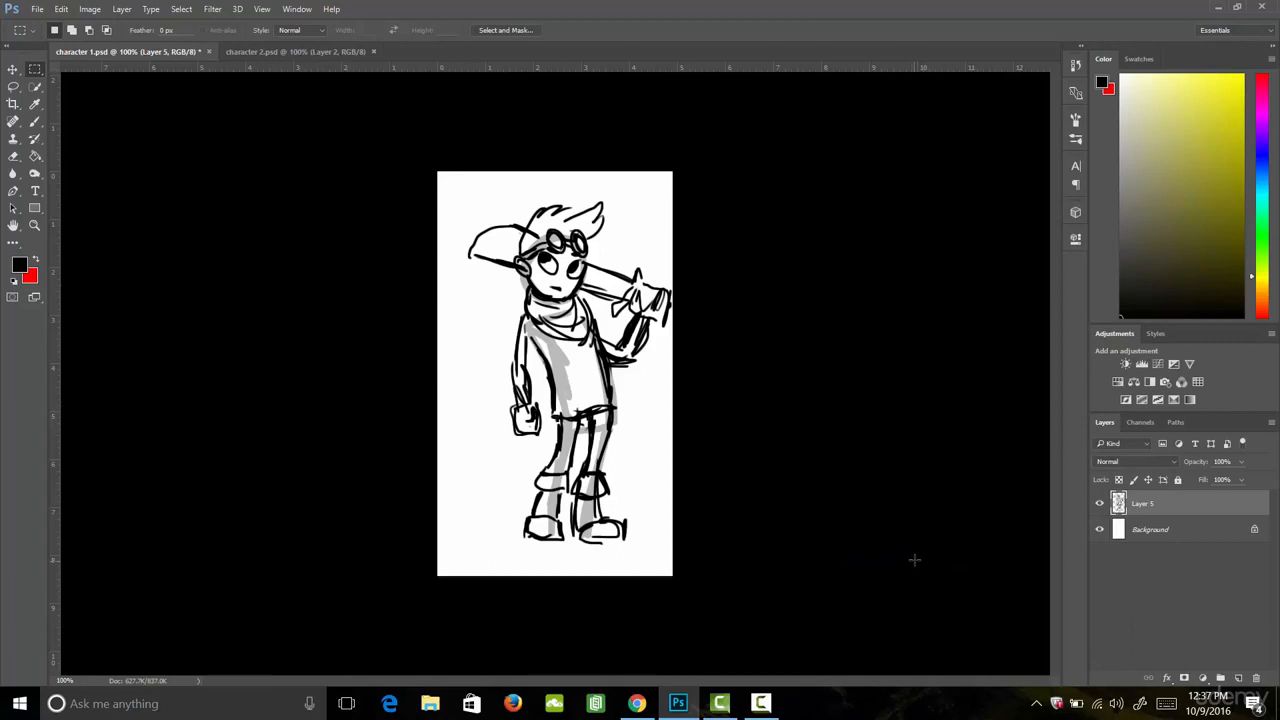
pyautogui.click(1100, 505)
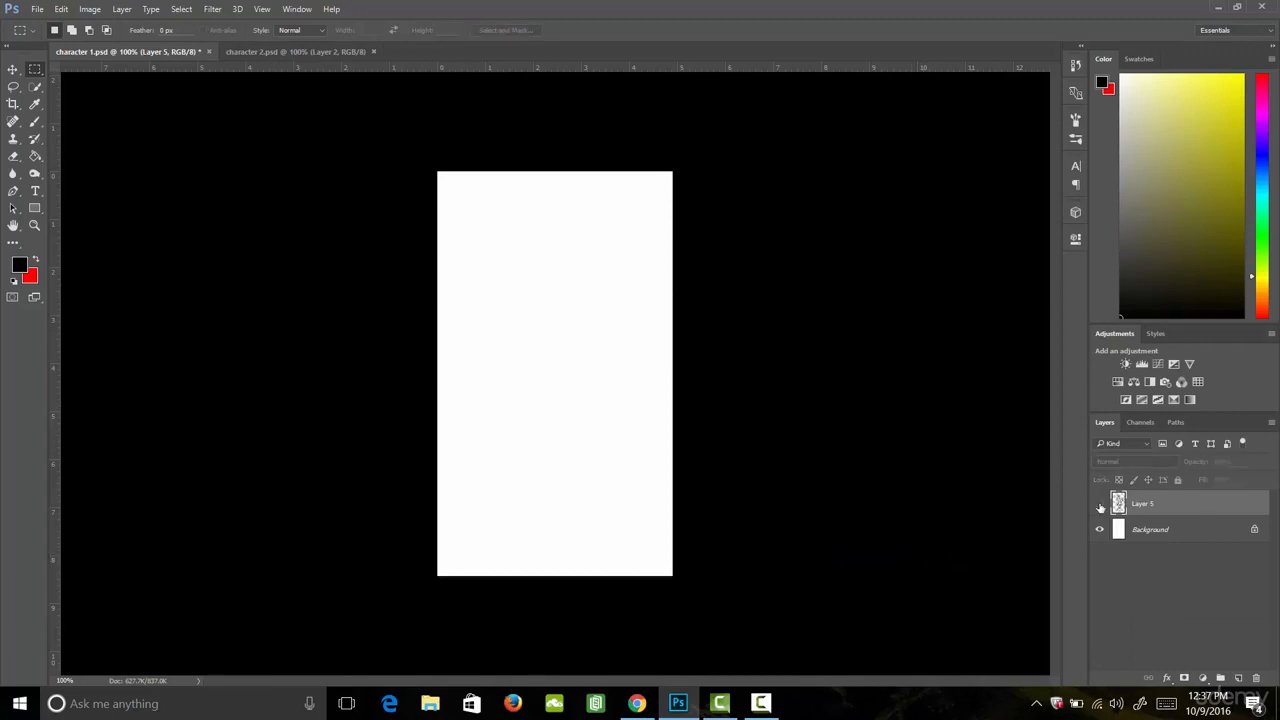
pyautogui.click(1100, 505)
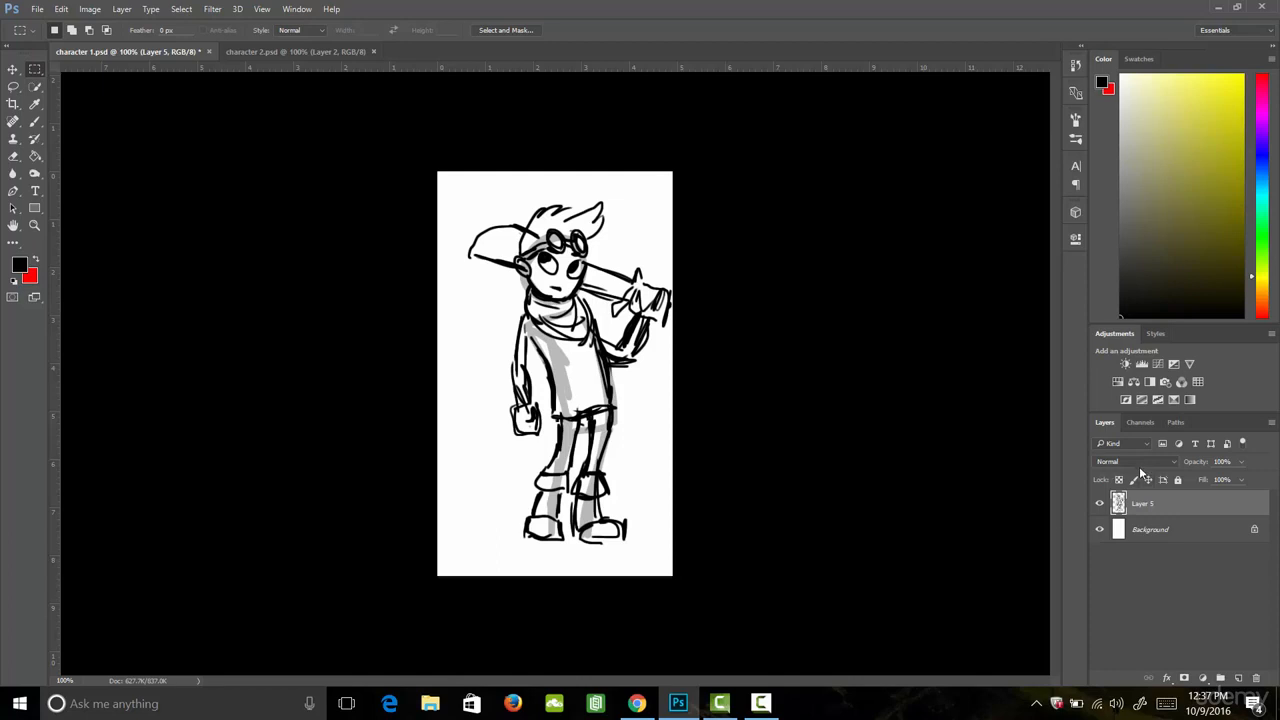
# Lower the merged sketch layer's opacity to 37% and shift the sketch slightly left on the canvas
pyautogui.click(1241, 462)
pyautogui.moveTo(1218, 486); pyautogui.dragTo(1201, 483)
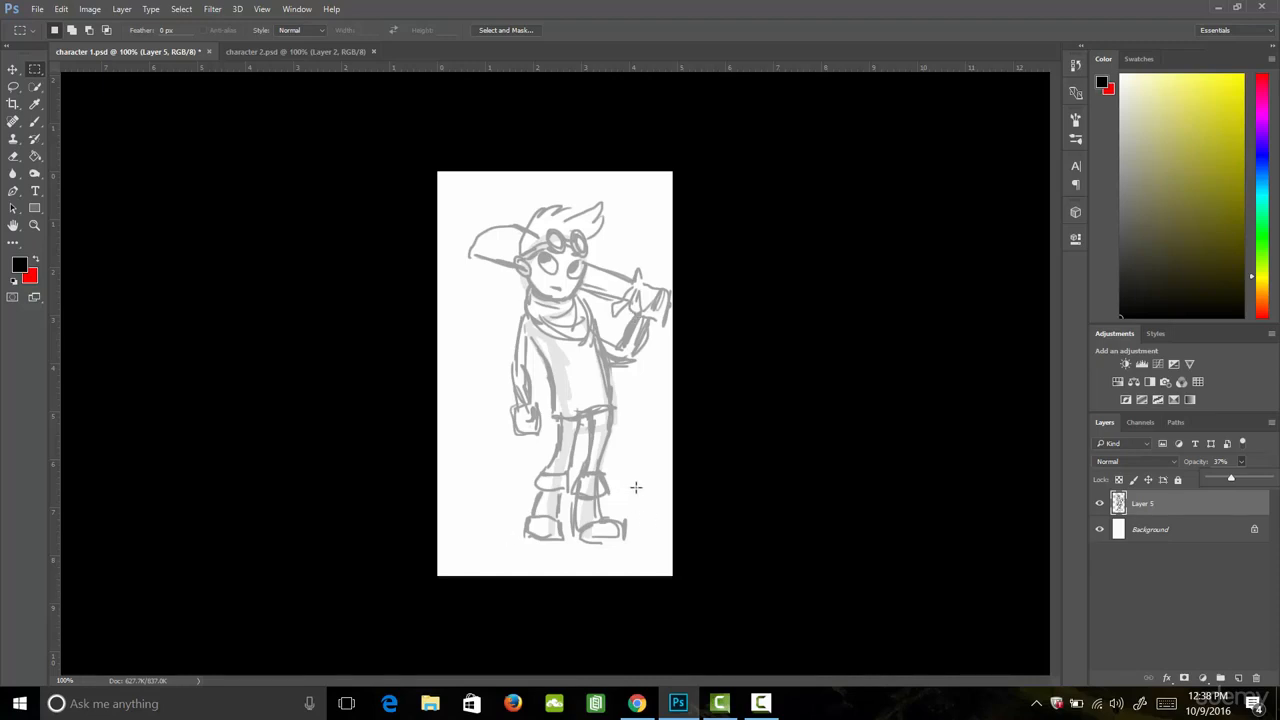
pyautogui.press('v')
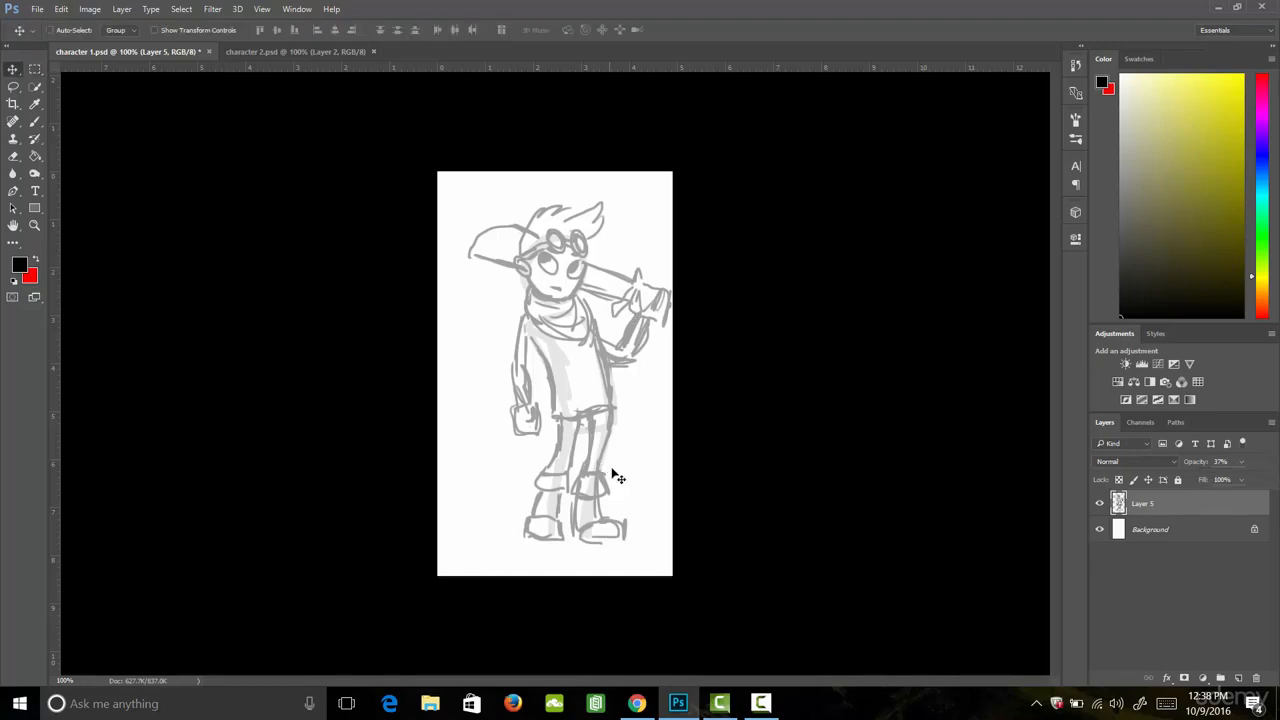
pyautogui.moveTo(621, 471); pyautogui.dragTo(604, 472)
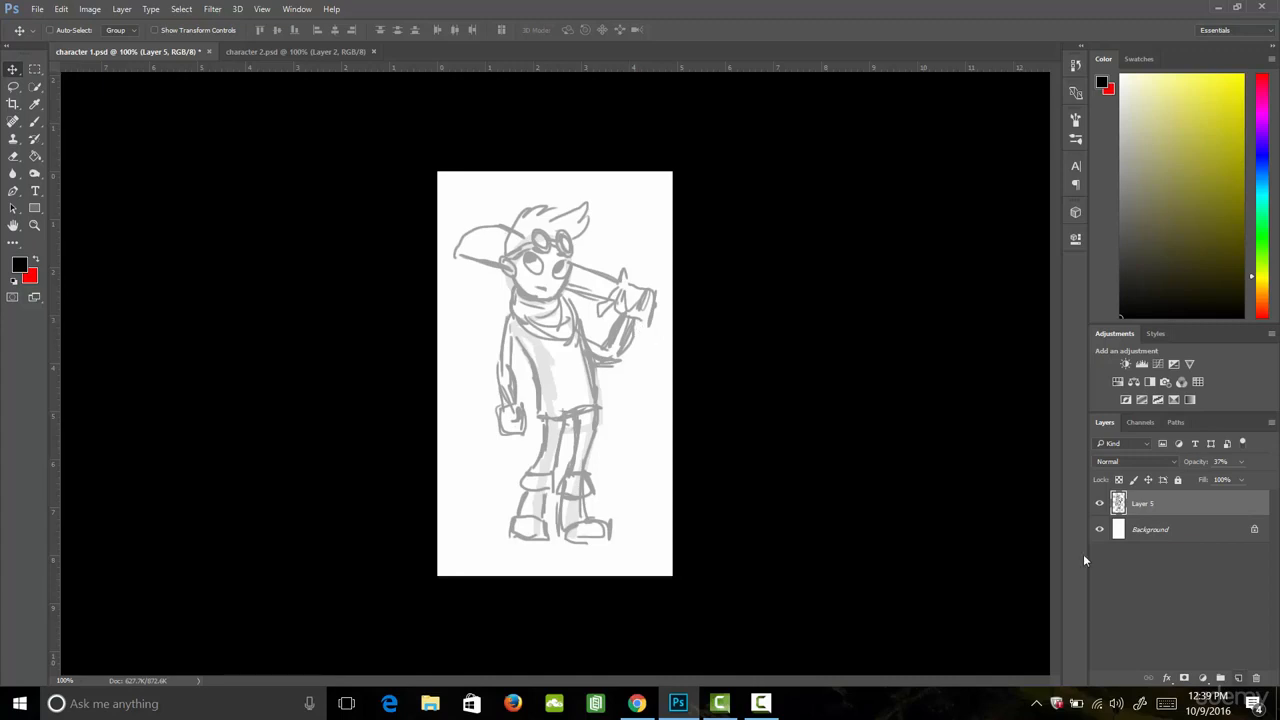
# Add a new layer above the sketch and ink the character's legs, boot cuffs and boots with the Brush tool
pyautogui.click(1238, 678)
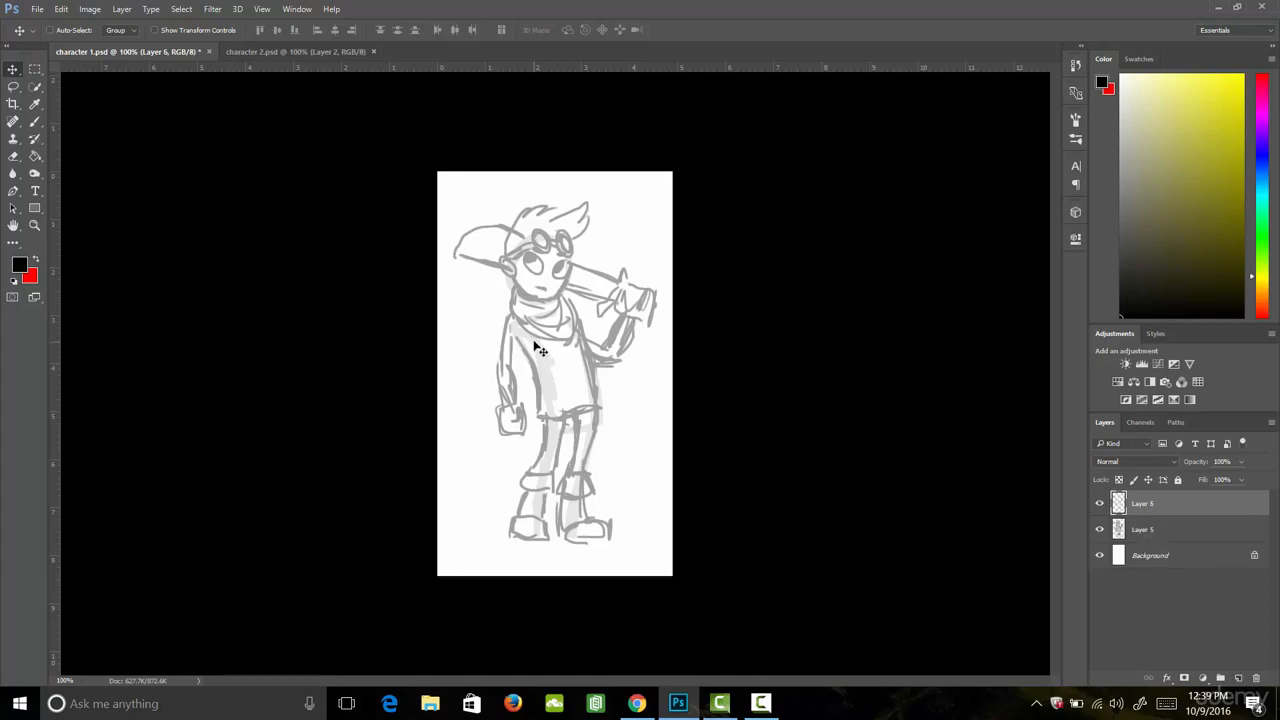
pyautogui.press('b')
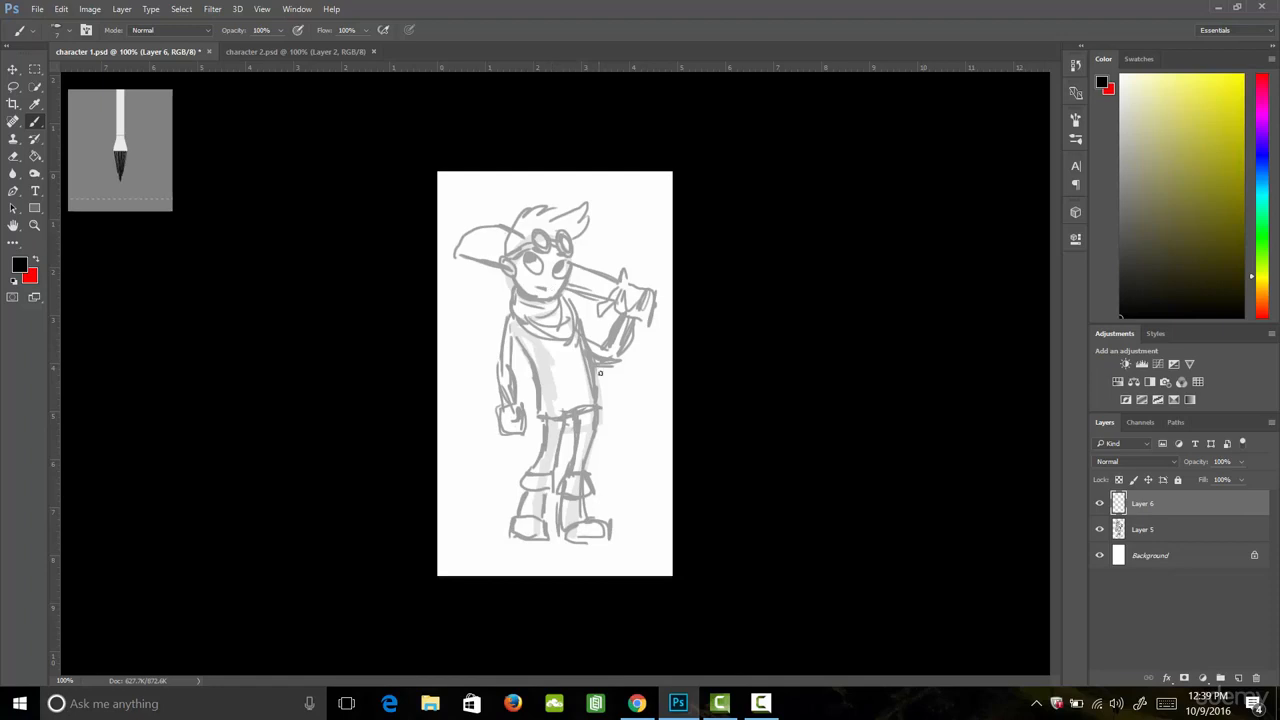
pyautogui.moveTo(543, 420)
pyautogui.mouseDown()
pyautogui.moveTo(530, 480)
pyautogui.moveTo(556, 471)
pyautogui.moveTo(561, 430)
pyautogui.moveTo(575, 440)
pyautogui.moveTo(567, 481)
pyautogui.moveTo(584, 476)
pyautogui.mouseUp()
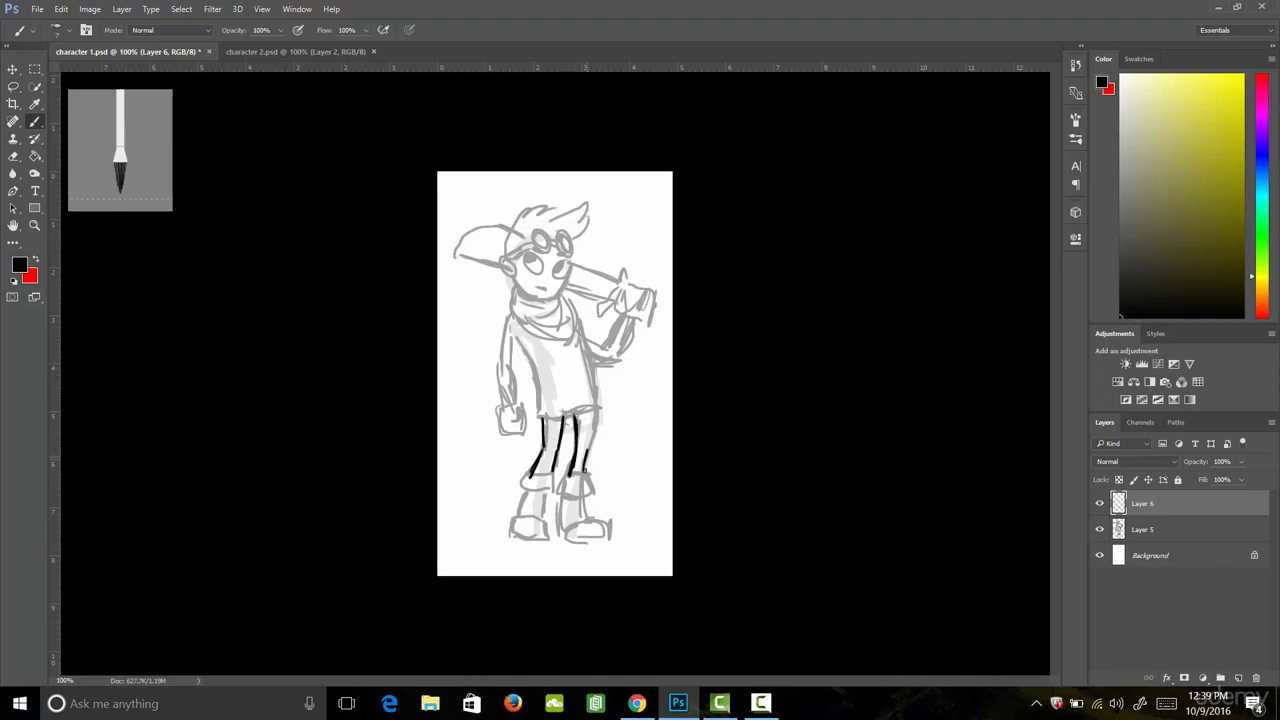
pyautogui.moveTo(597, 416)
pyautogui.mouseDown()
pyautogui.moveTo(588, 452)
pyautogui.moveTo(596, 416)
pyautogui.mouseUp()
pyautogui.moveTo(566, 474)
pyautogui.mouseDown()
pyautogui.moveTo(586, 473)
pyautogui.moveTo(595, 494)
pyautogui.moveTo(559, 495)
pyautogui.moveTo(591, 493)
pyautogui.moveTo(558, 540)
pyautogui.moveTo(610, 542)
pyautogui.moveTo(606, 521)
pyautogui.moveTo(583, 520)
pyautogui.moveTo(577, 487)
pyautogui.moveTo(543, 518)
pyautogui.moveTo(518, 516)
pyautogui.moveTo(518, 490)
pyautogui.mouseUp()
pyautogui.moveTo(519, 489); pyautogui.dragTo(551, 493)
pyautogui.moveTo(551, 493)
pyautogui.mouseDown()
pyautogui.moveTo(546, 474)
pyautogui.moveTo(511, 540)
pyautogui.moveTo(536, 515)
pyautogui.moveTo(547, 540)
pyautogui.mouseUp()
# Ink the tunic's hem and sides, and the hanging arm with its fist
pyautogui.moveTo(539, 415)
pyautogui.mouseDown()
pyautogui.moveTo(600, 409)
pyautogui.moveTo(578, 320)
pyautogui.moveTo(586, 366)
pyautogui.mouseUp()
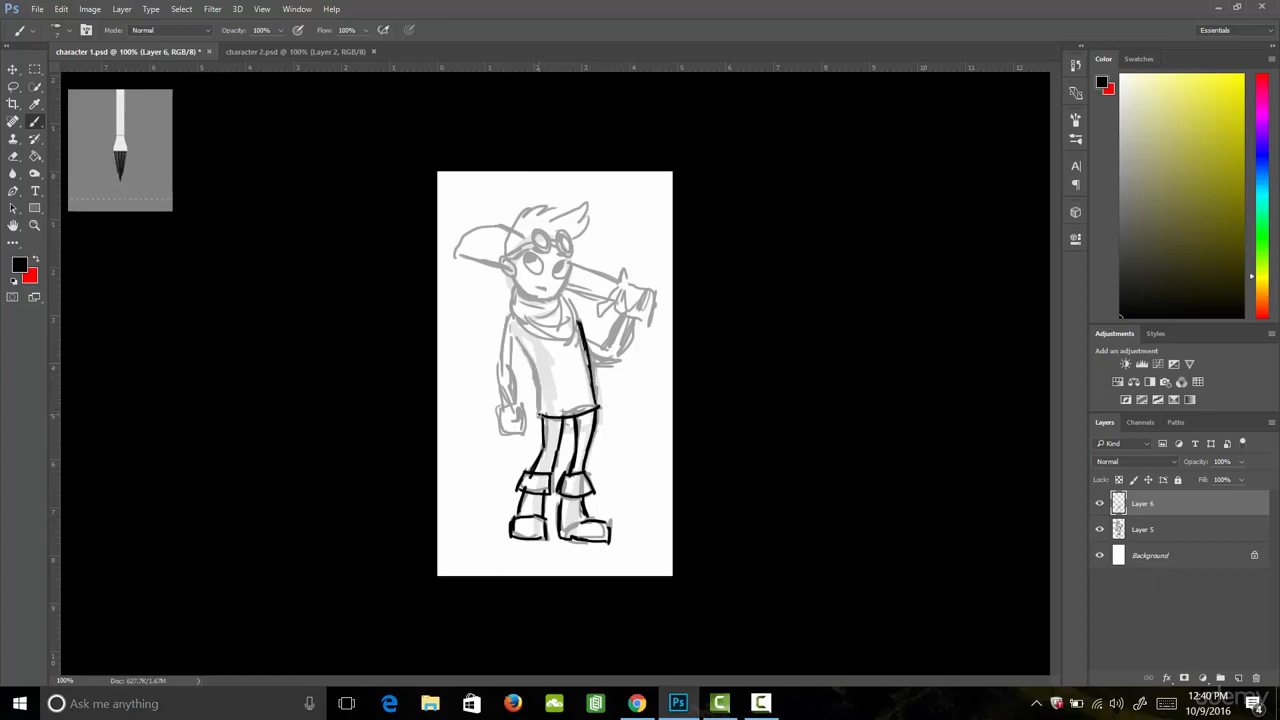
pyautogui.moveTo(541, 414)
pyautogui.mouseDown()
pyautogui.moveTo(540, 366)
pyautogui.moveTo(515, 337)
pyautogui.moveTo(504, 354)
pyautogui.moveTo(519, 406)
pyautogui.mouseUp()
pyautogui.moveTo(504, 358)
pyautogui.mouseDown()
pyautogui.moveTo(506, 430)
pyautogui.moveTo(526, 434)
pyautogui.moveTo(521, 410)
pyautogui.moveTo(527, 420)
pyautogui.mouseUp()
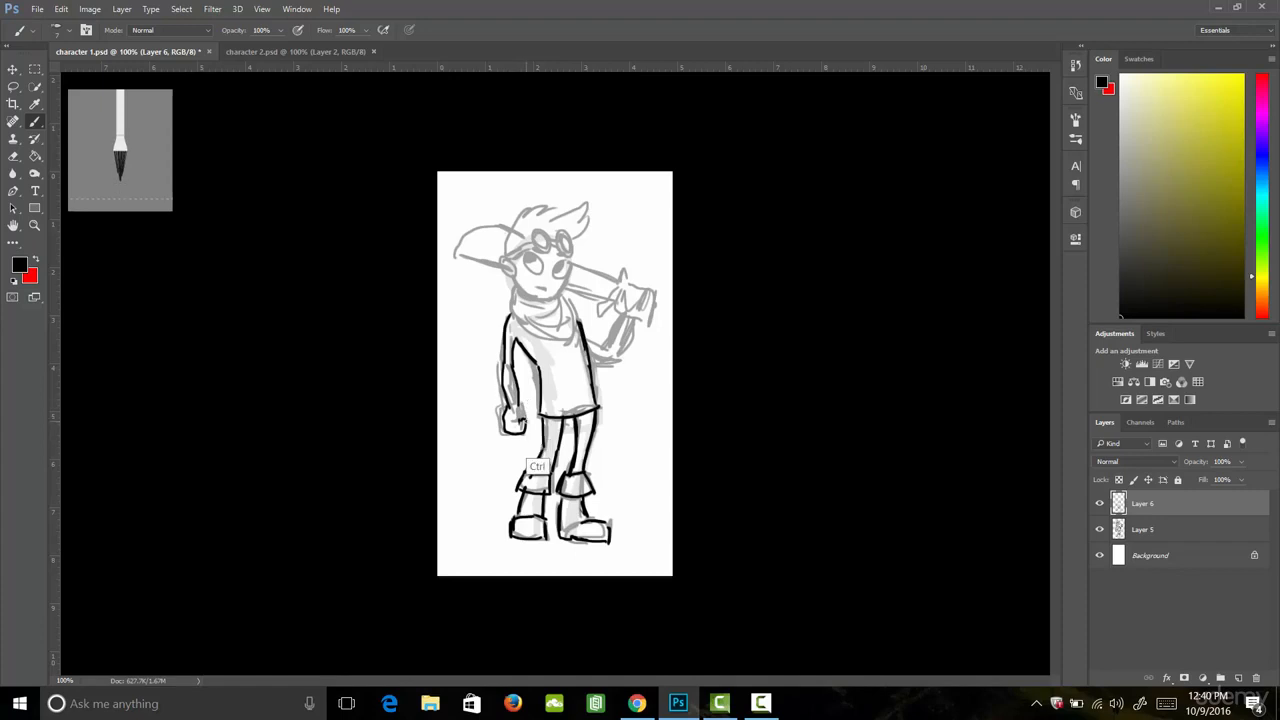
# Undo the last fist strokes and redraw the hanging hand's fist
pyautogui.hotkey('ctrl', 'alt', 'z')
pyautogui.hotkey('ctrl', 'alt', 'z')
pyautogui.moveTo(506, 409)
pyautogui.mouseDown()
pyautogui.moveTo(508, 432)
pyautogui.moveTo(527, 418)
pyautogui.moveTo(528, 432)
pyautogui.mouseUp()
pyautogui.rightClick(528, 420)
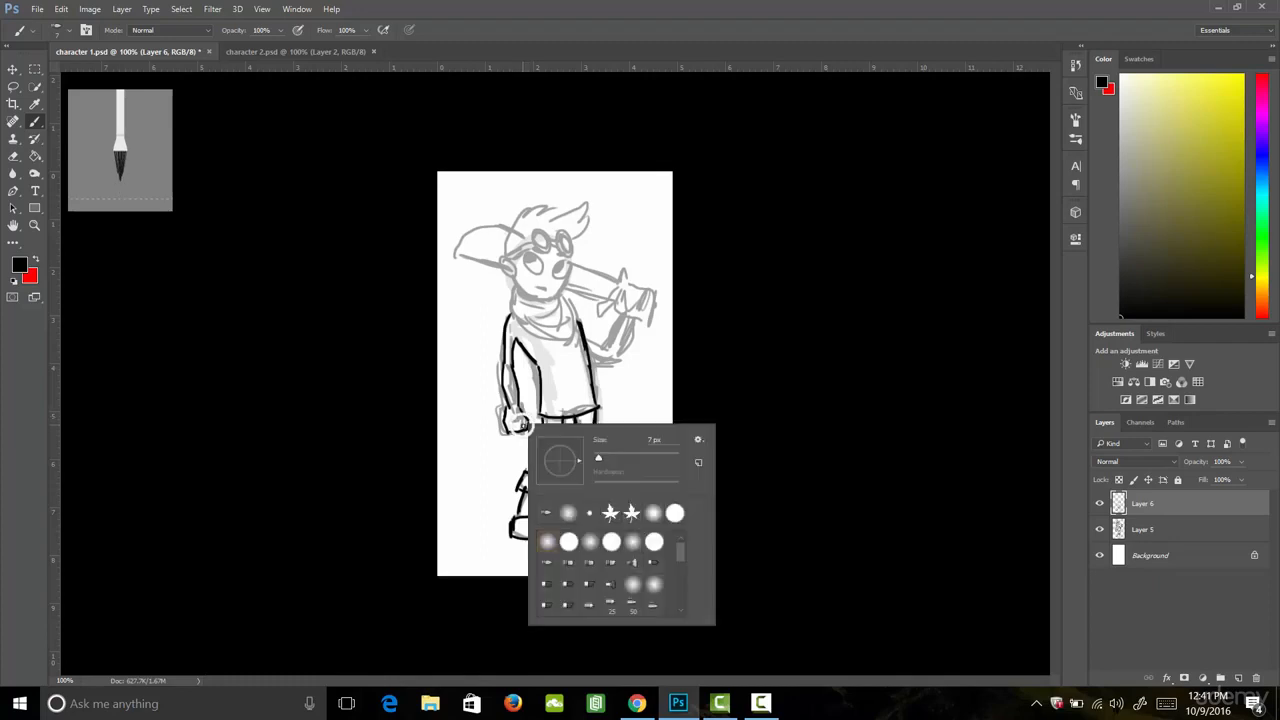
pyautogui.click(522, 418)
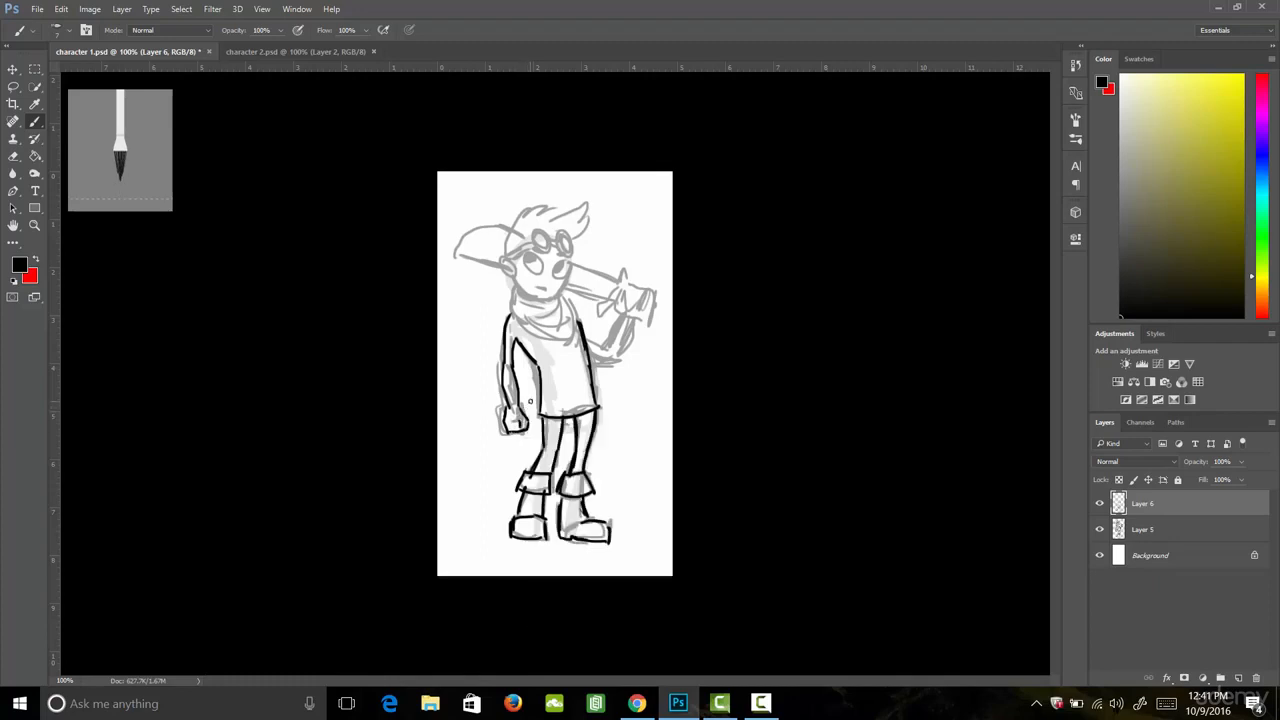
pyautogui.moveTo(525, 419); pyautogui.dragTo(521, 431)
# Ink the raised arm, erasing and redrawing the forearm, and add the hand gripping the sword's hilt and guard
pyautogui.moveTo(577, 320)
pyautogui.mouseDown()
pyautogui.moveTo(612, 363)
pyautogui.moveTo(630, 326)
pyautogui.moveTo(610, 347)
pyautogui.moveTo(628, 312)
pyautogui.mouseUp()
pyautogui.press('e')
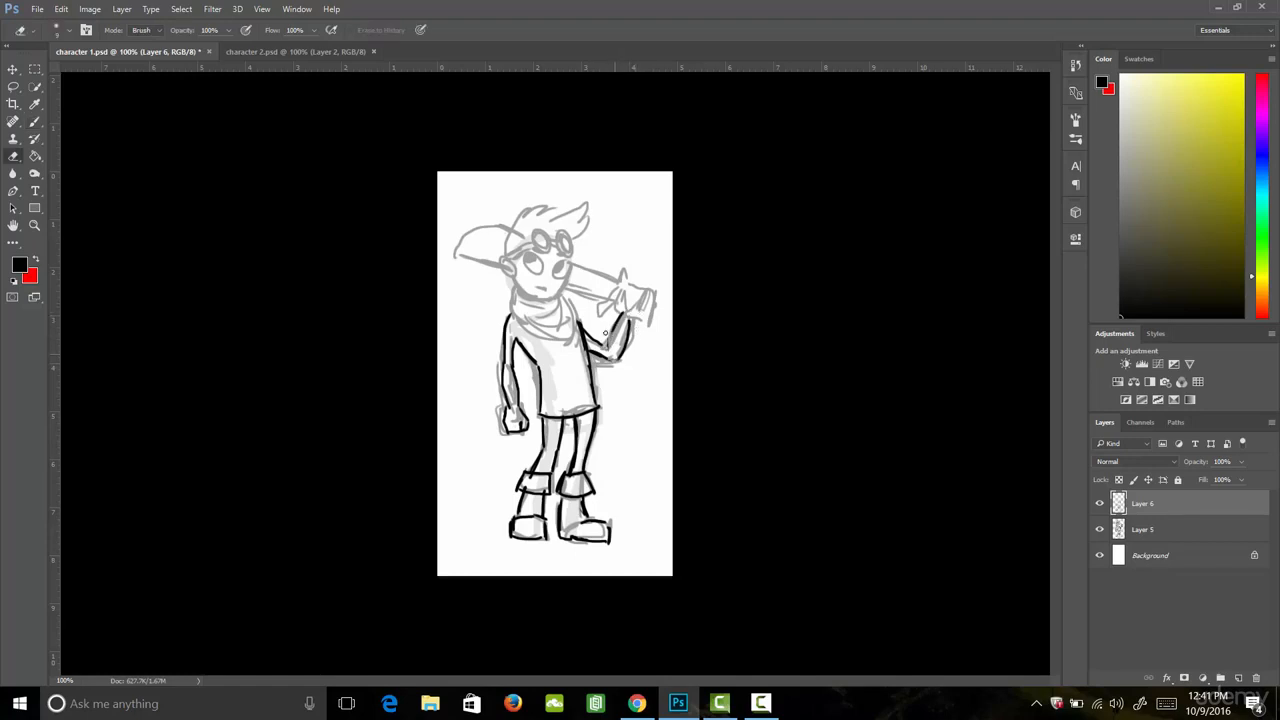
pyautogui.moveTo(608, 335)
pyautogui.mouseDown()
pyautogui.moveTo(622, 348)
pyautogui.moveTo(624, 332)
pyautogui.mouseUp()
pyautogui.press('b')
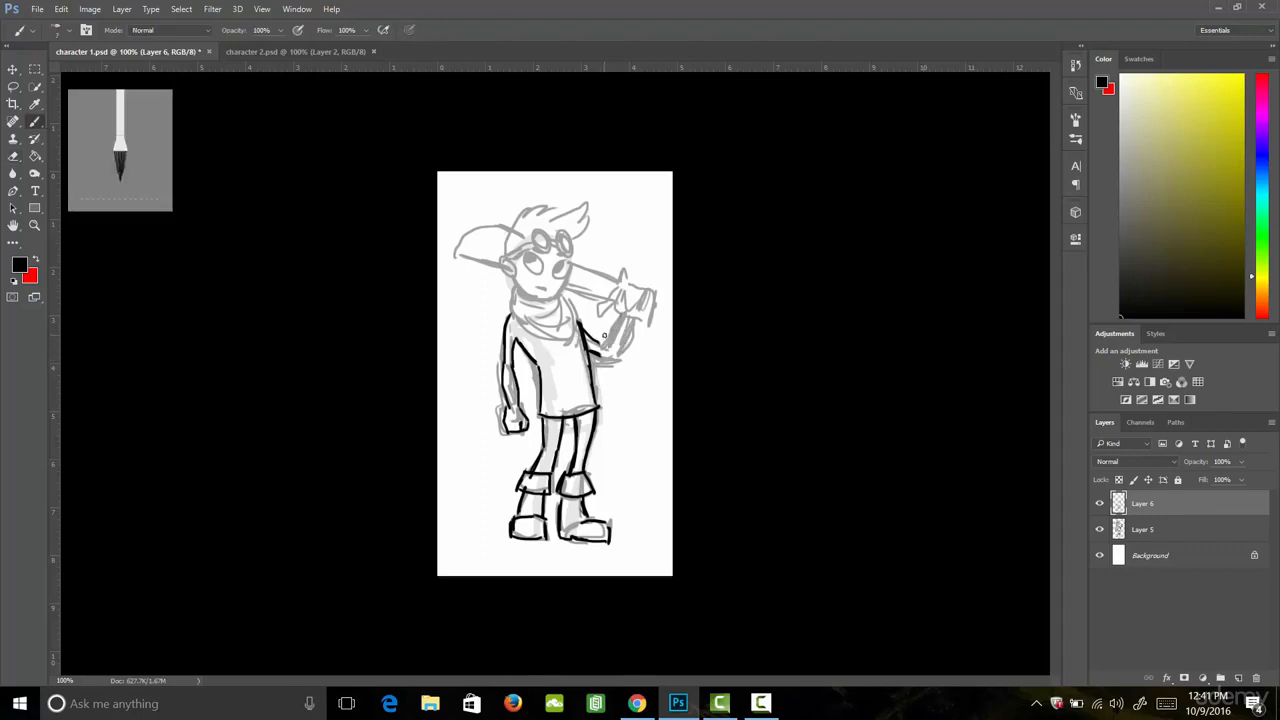
pyautogui.moveTo(603, 345); pyautogui.dragTo(624, 308)
pyautogui.moveTo(600, 358)
pyautogui.mouseDown()
pyautogui.moveTo(624, 306)
pyautogui.moveTo(632, 314)
pyautogui.moveTo(617, 312)
pyautogui.moveTo(646, 294)
pyautogui.moveTo(624, 286)
pyautogui.moveTo(594, 320)
pyautogui.moveTo(592, 306)
pyautogui.moveTo(612, 298)
pyautogui.moveTo(612, 260)
pyautogui.moveTo(662, 320)
pyautogui.mouseUp()
pyautogui.moveTo(662, 307); pyautogui.dragTo(662, 306)
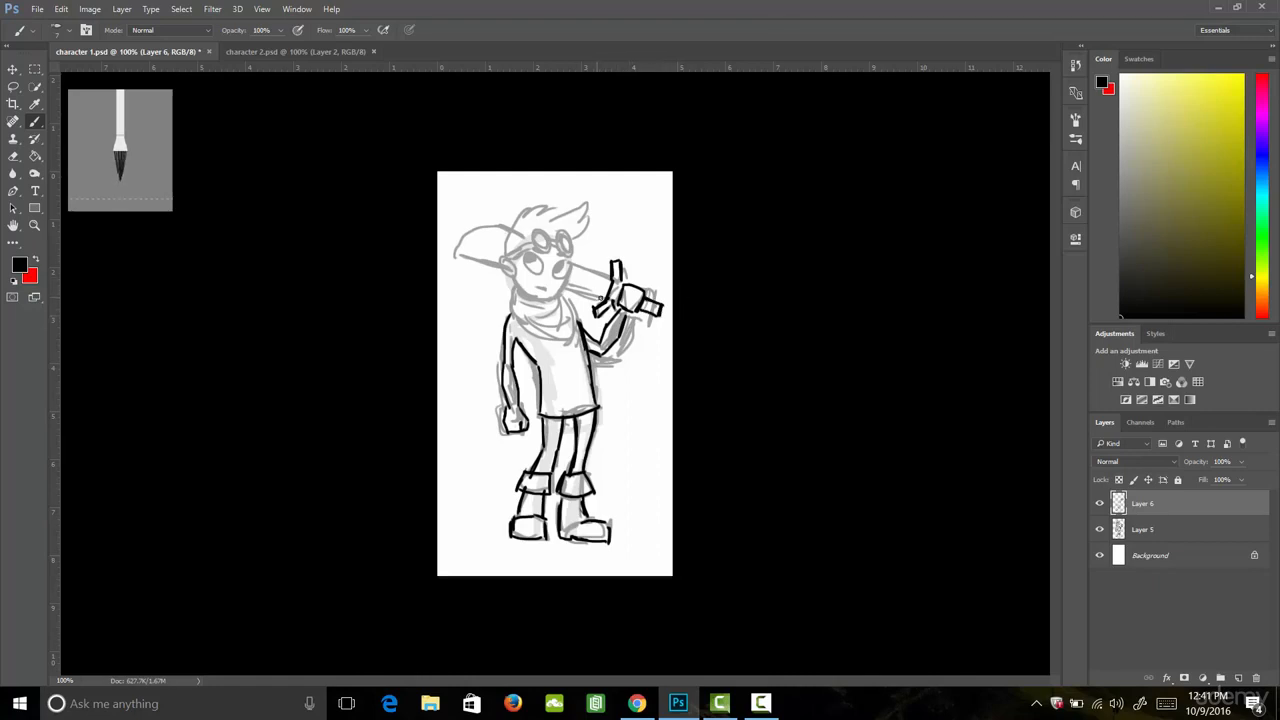
# Outline the sword blade with straight brush lines from the guard to the angled tip behind the head
pyautogui.keyDown('shift'); pyautogui.rightClick(612, 298); pyautogui.keyUp('shift')
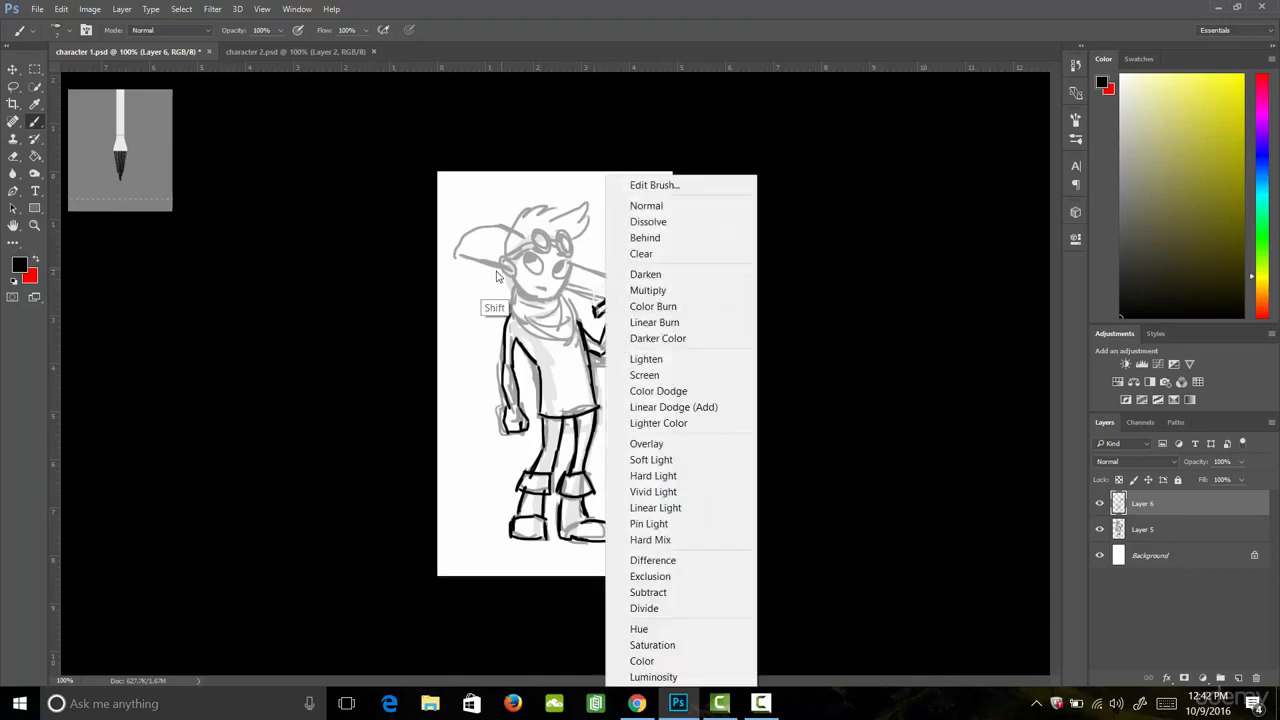
pyautogui.press('Escape')
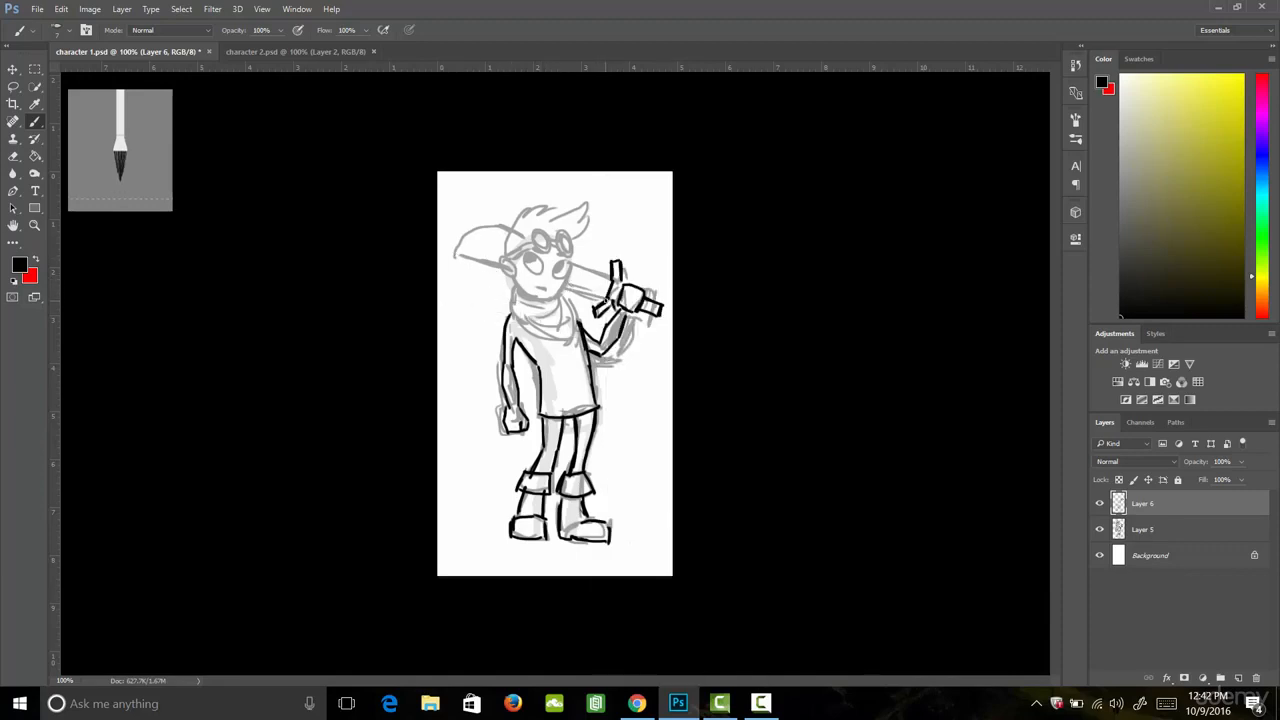
pyautogui.keyDown('shift'); pyautogui.click(455, 256); pyautogui.keyUp('shift')
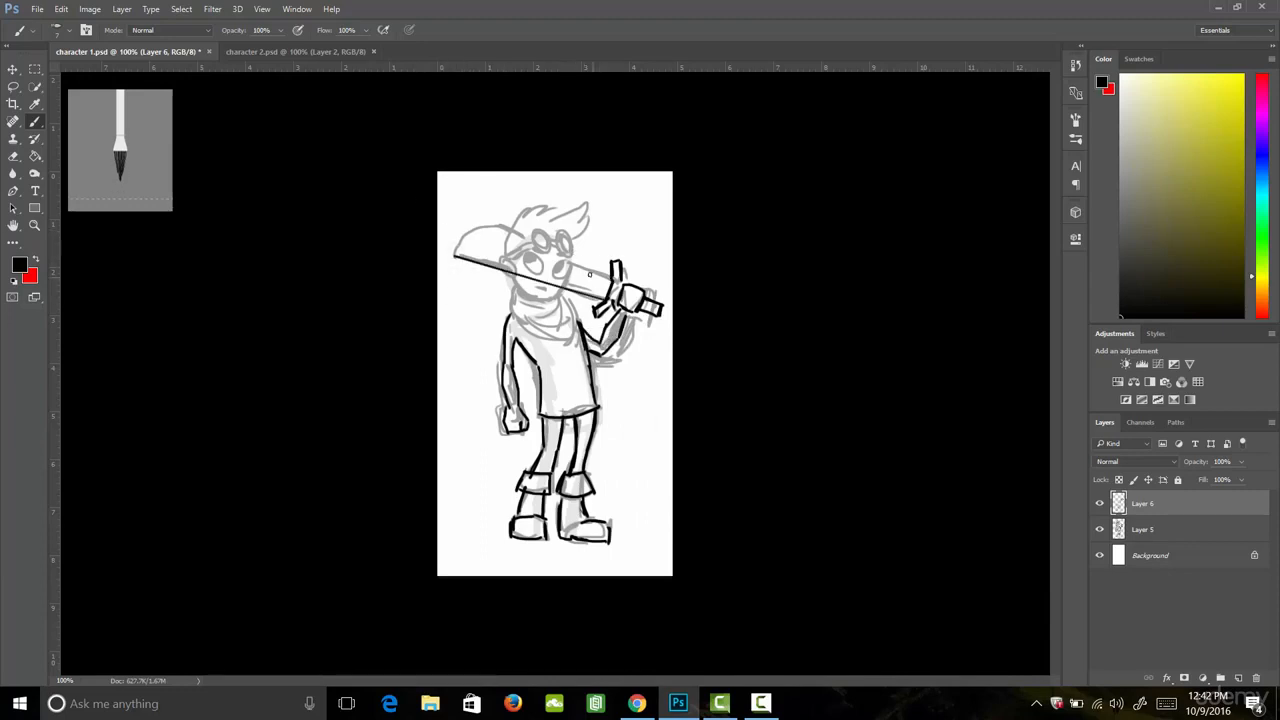
pyautogui.click(499, 225)
pyautogui.keyDown('shift'); pyautogui.click(609, 283); pyautogui.keyUp('shift')
pyautogui.click(453, 257)
pyautogui.keyDown('shift'); pyautogui.click(497, 226); pyautogui.keyUp('shift')
# Erase the blade lines that cross the character's face and head
pyautogui.press('e')
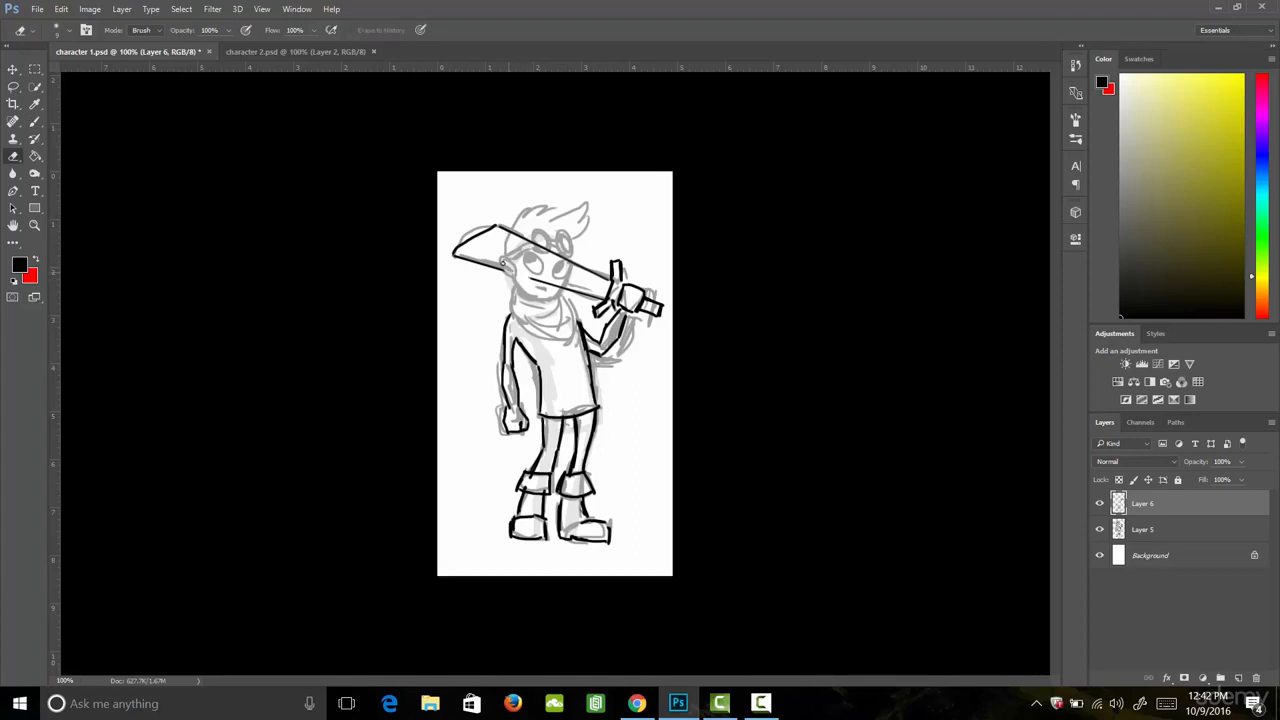
pyautogui.moveTo(537, 265); pyautogui.dragTo(550, 294)
pyautogui.moveTo(536, 244); pyautogui.dragTo(567, 265)
# Ink the goggles, the head outline and the spiky hair with the Brush tool
pyautogui.press('b')
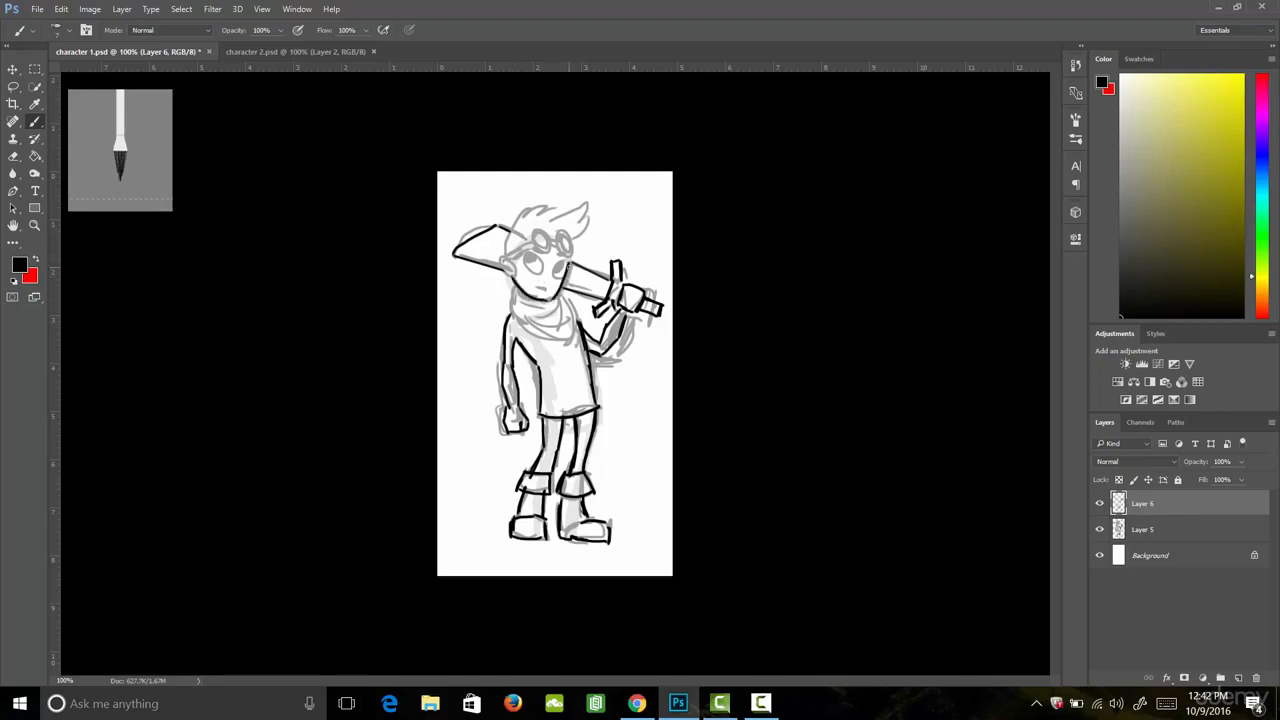
pyautogui.moveTo(533, 233)
pyautogui.mouseDown()
pyautogui.moveTo(526, 242)
pyautogui.moveTo(546, 250)
pyautogui.moveTo(534, 228)
pyautogui.mouseUp()
pyautogui.moveTo(568, 240)
pyautogui.mouseDown()
pyautogui.moveTo(574, 252)
pyautogui.moveTo(562, 230)
pyautogui.moveTo(570, 250)
pyautogui.moveTo(522, 248)
pyautogui.moveTo(520, 234)
pyautogui.moveTo(526, 250)
pyautogui.moveTo(562, 232)
pyautogui.moveTo(542, 232)
pyautogui.moveTo(568, 234)
pyautogui.moveTo(504, 254)
pyautogui.mouseUp()
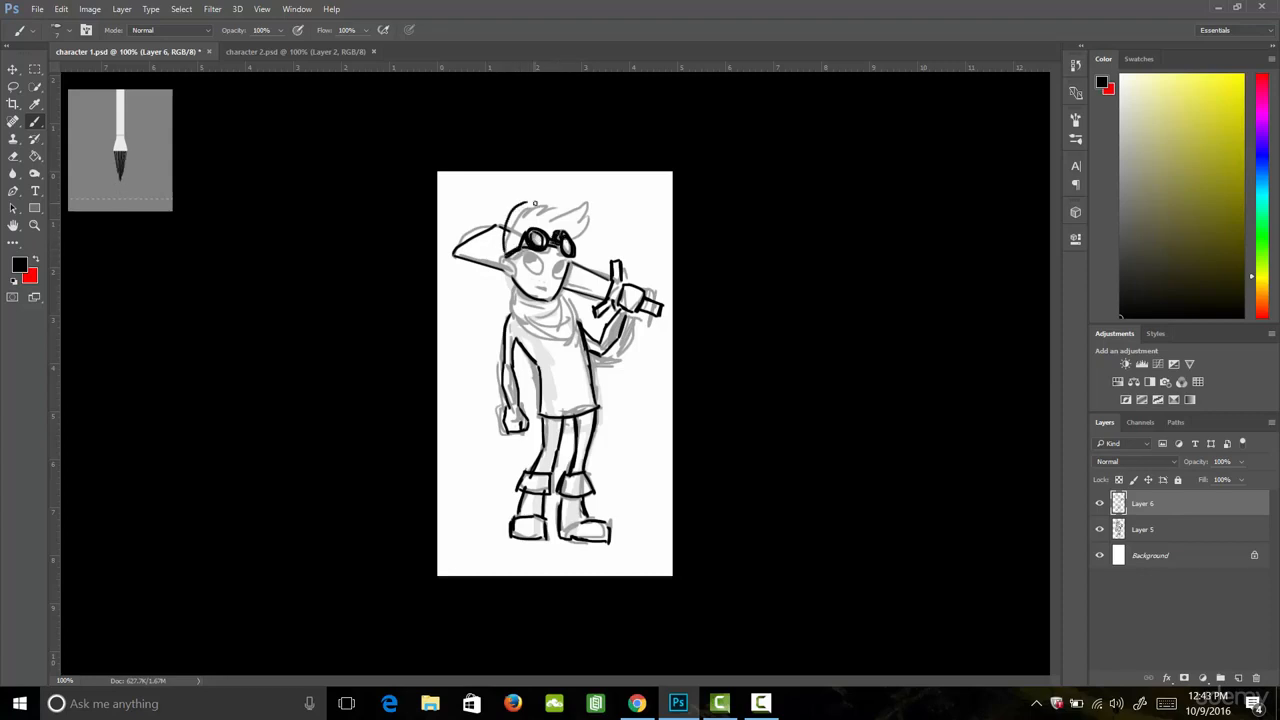
pyautogui.moveTo(533, 207)
pyautogui.mouseDown()
pyautogui.moveTo(572, 201)
pyautogui.moveTo(560, 213)
pyautogui.moveTo(586, 204)
pyautogui.moveTo(586, 236)
pyautogui.mouseUp()
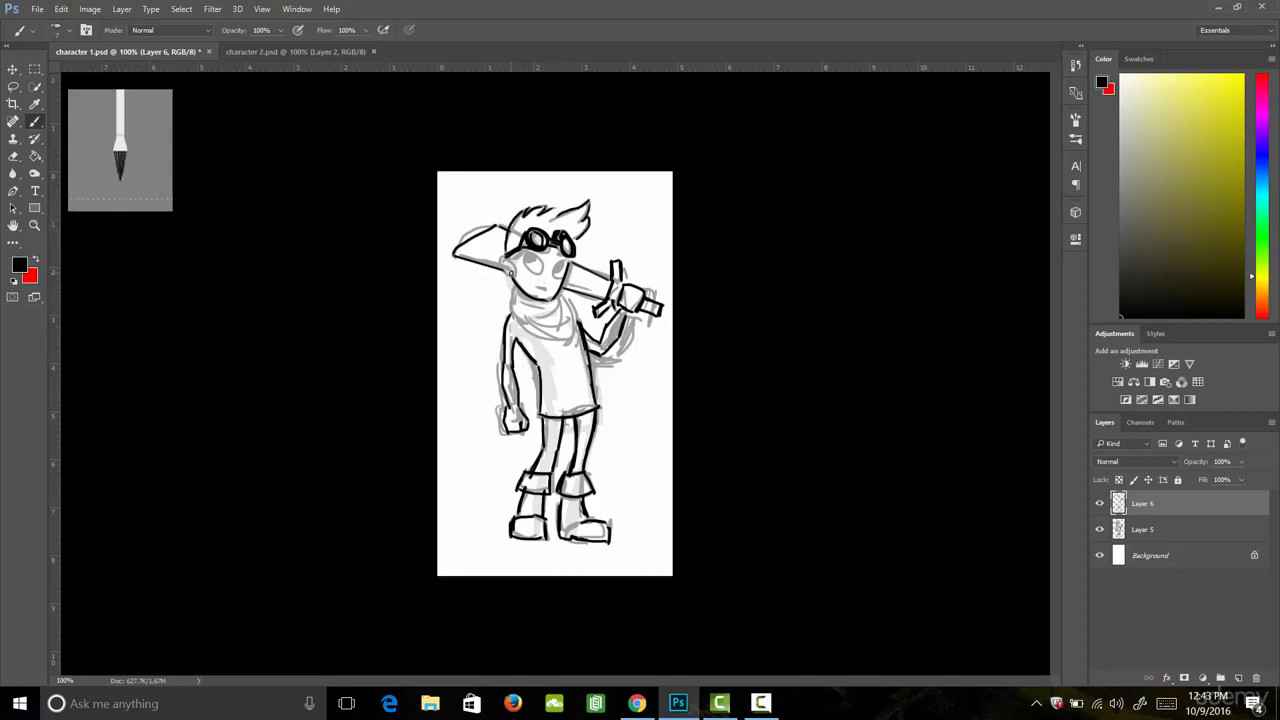
# Undo the stray stroke near the ear and ink the eyes, eyebrows and mouth
pyautogui.moveTo(506, 262)
pyautogui.mouseDown()
pyautogui.moveTo(508, 276)
pyautogui.moveTo(507, 259)
pyautogui.mouseUp()
pyautogui.hotkey('ctrl', 'z')
pyautogui.moveTo(557, 265); pyautogui.dragTo(528, 244)
pyautogui.moveTo(538, 288)
pyautogui.mouseDown()
pyautogui.moveTo(556, 284)
pyautogui.moveTo(527, 268)
pyautogui.moveTo(567, 280)
pyautogui.mouseUp()
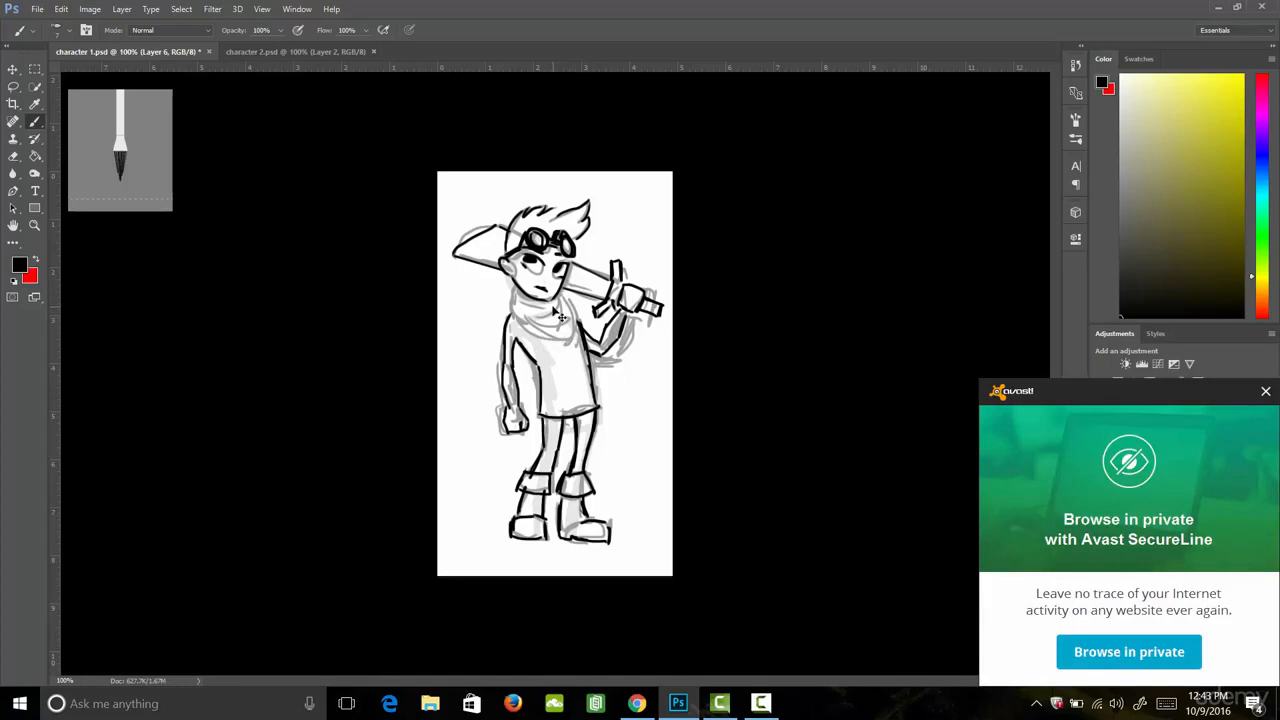
# Touch up the inked lines beside the mouth with the Eraser tool
pyautogui.press('e')
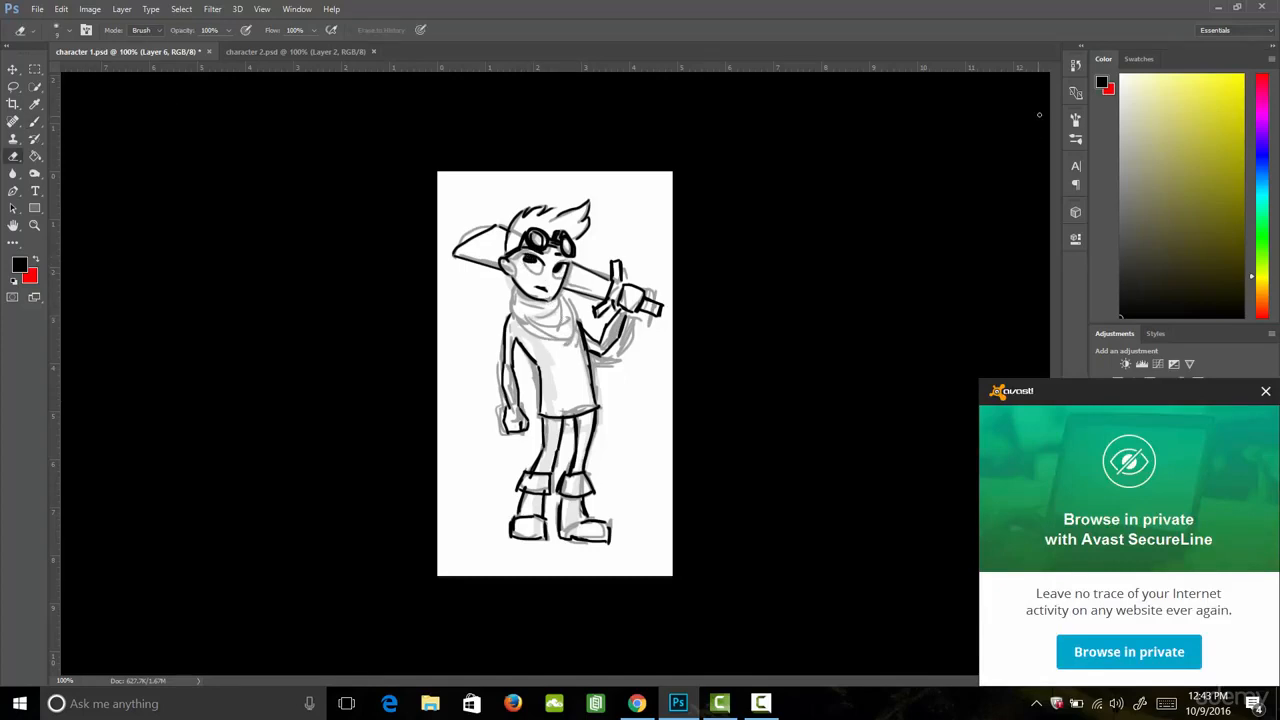
pyautogui.click(1076, 120)
pyautogui.click(972, 143)
pyautogui.click(1075, 120)
pyautogui.moveTo(549, 282); pyautogui.dragTo(548, 283)
# Ink the folds of the scarf around the character's neck with the Brush tool
pyautogui.press('b')
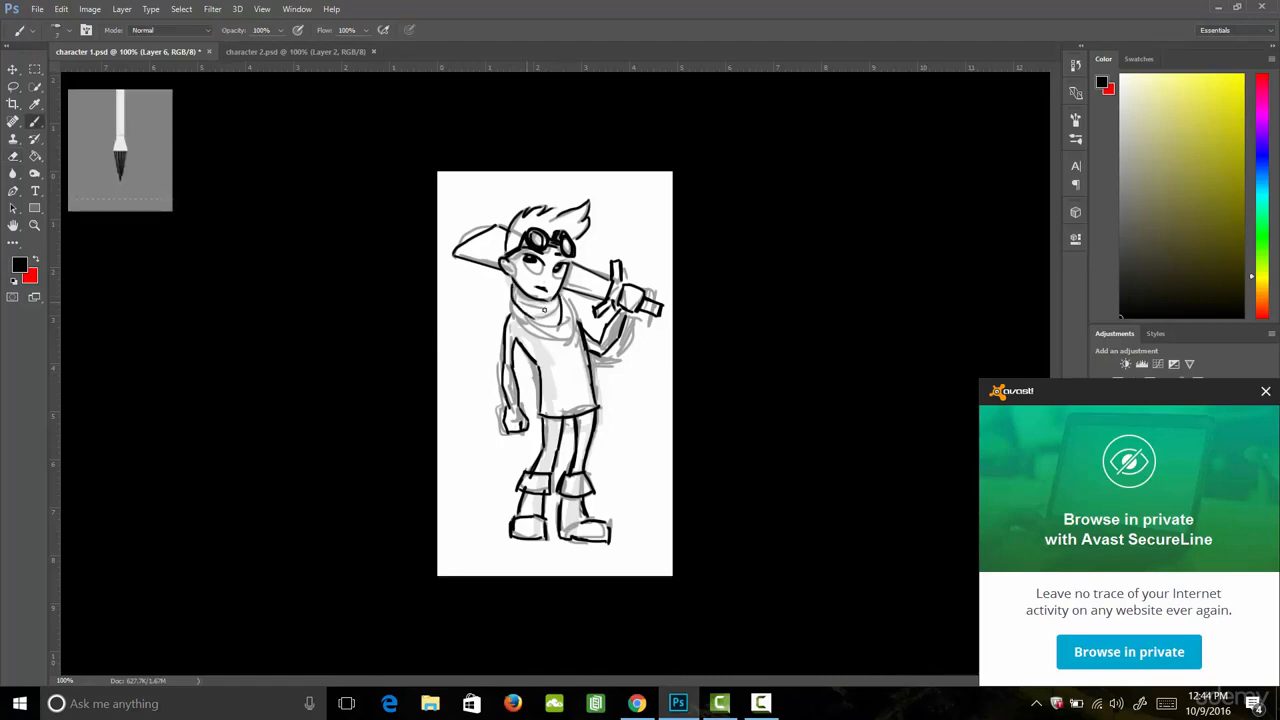
pyautogui.moveTo(562, 292); pyautogui.dragTo(567, 342)
pyautogui.moveTo(511, 301); pyautogui.dragTo(567, 340)
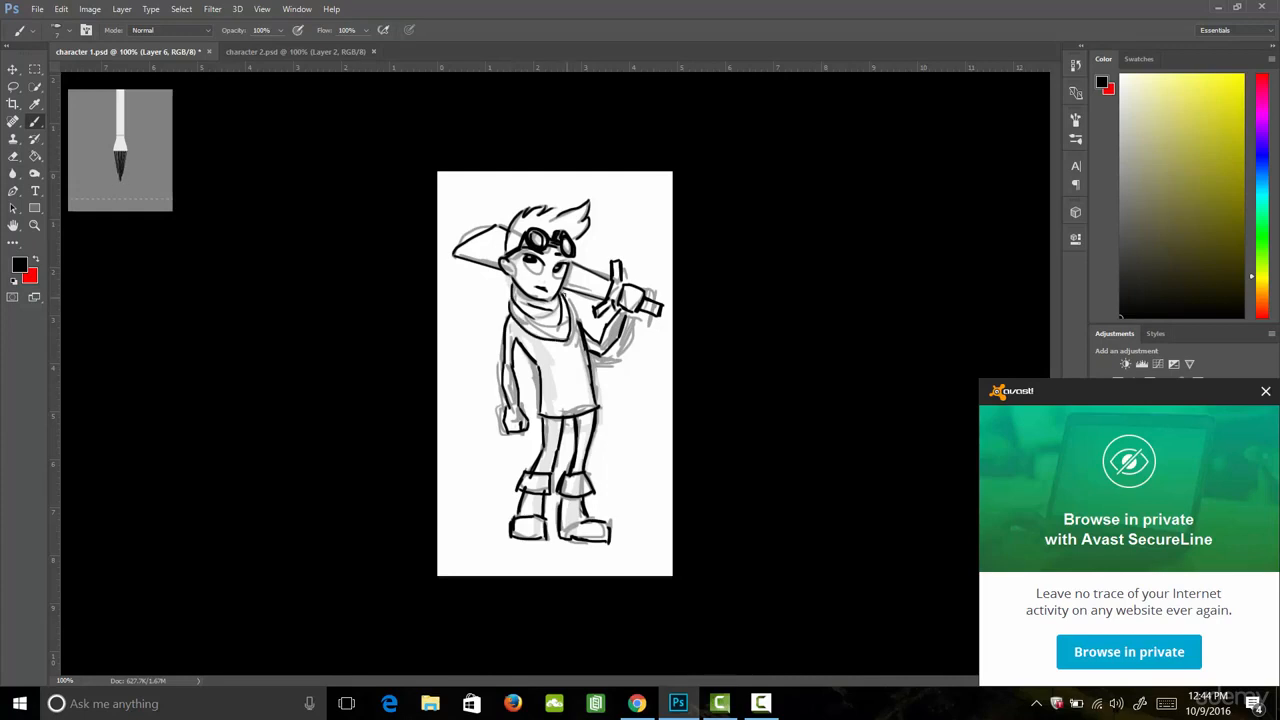
pyautogui.moveTo(564, 292)
pyautogui.mouseDown()
pyautogui.moveTo(567, 341)
pyautogui.moveTo(559, 303)
pyautogui.mouseUp()
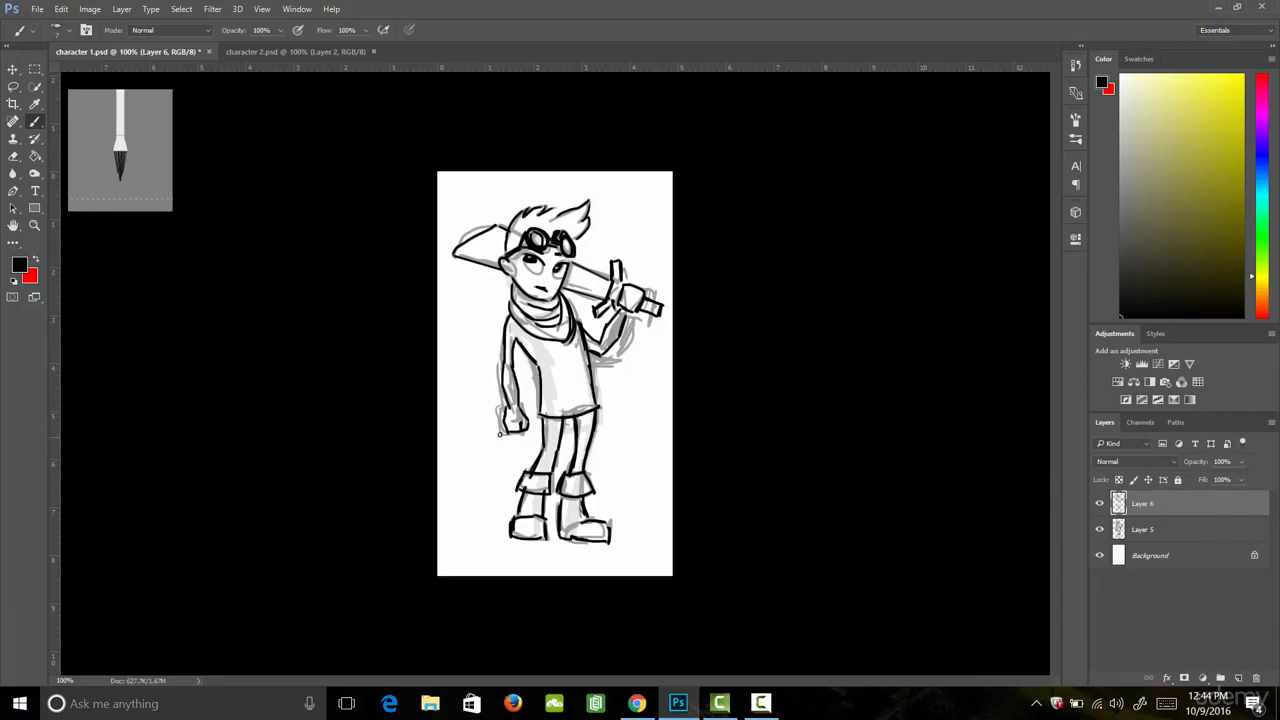
# Add cuff lines on both forearms and ink the ear
pyautogui.moveTo(502, 383); pyautogui.dragTo(518, 387)
pyautogui.moveTo(606, 328); pyautogui.dragTo(630, 311)
pyautogui.moveTo(509, 266); pyautogui.dragTo(511, 274)
pyautogui.moveTo(512, 276); pyautogui.dragTo(520, 283)
# Switch to the character 2.psd document and merge Layer 1 and Layer 2 into one sketch layer
pyautogui.click(340, 51)
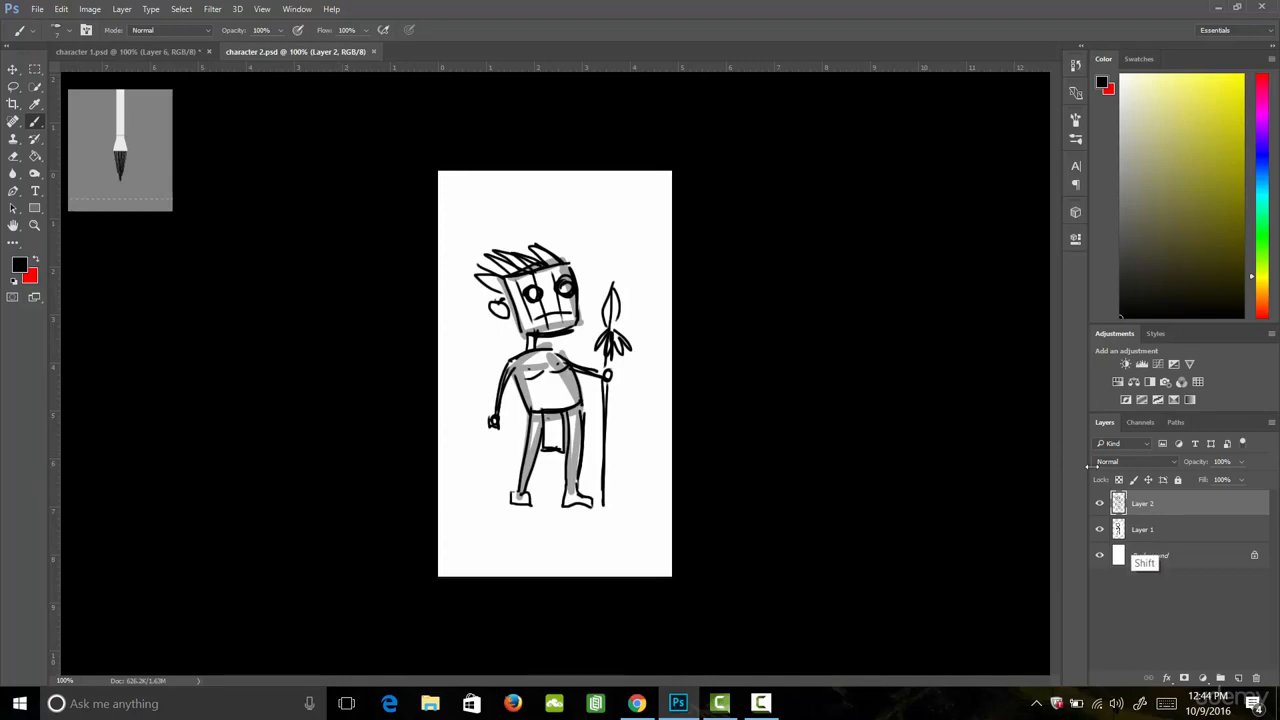
pyautogui.keyDown('shift'); pyautogui.click(1145, 529); pyautogui.keyUp('shift')
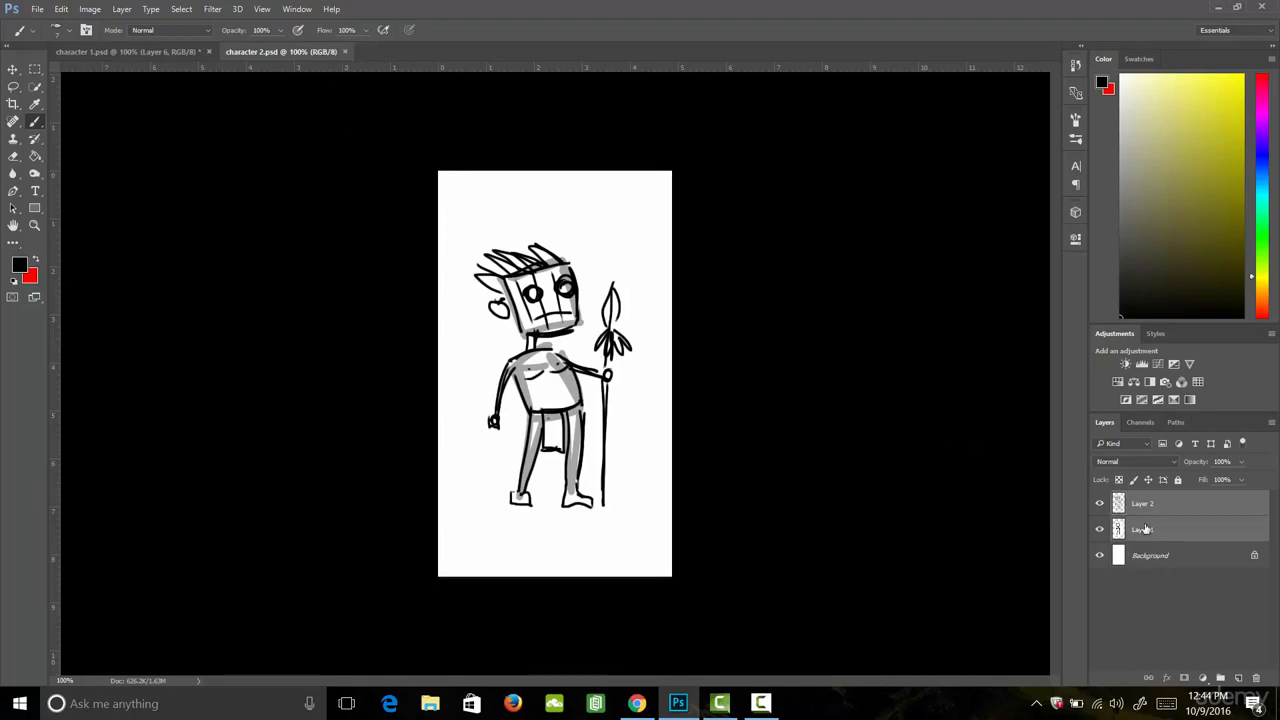
pyautogui.click(1150, 503)
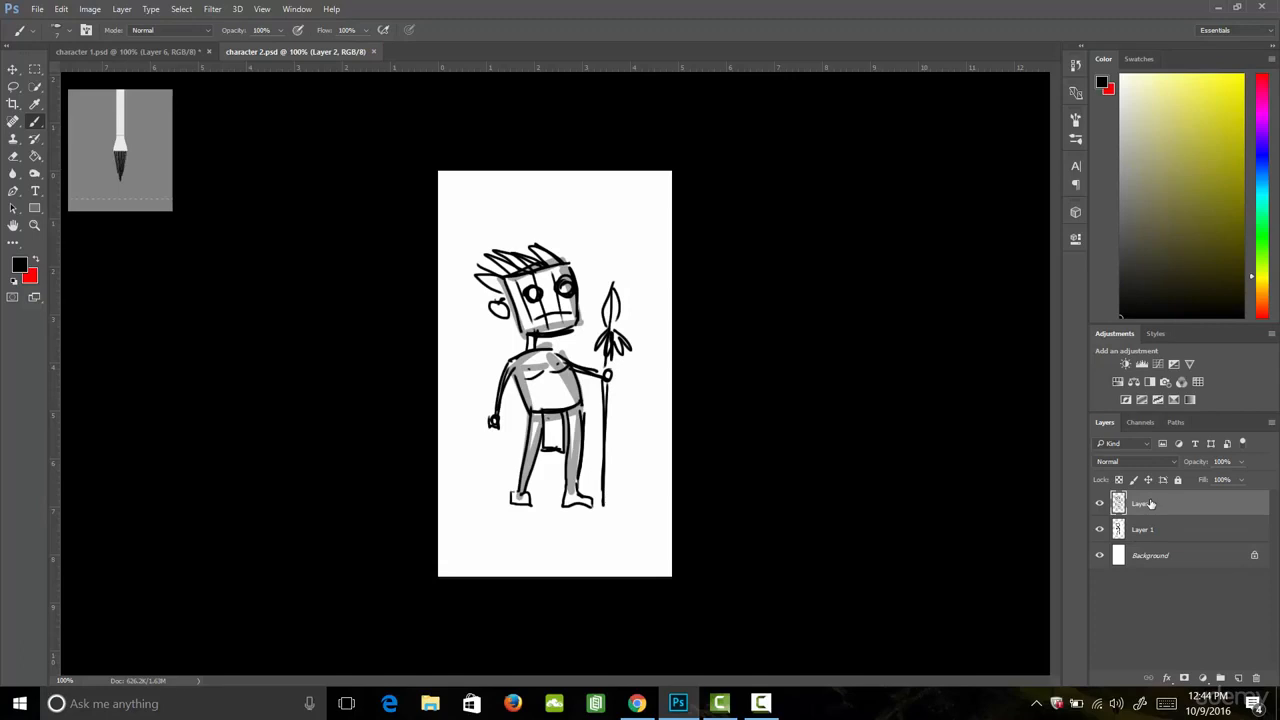
pyautogui.press('shift')
pyautogui.keyDown('shift'); pyautogui.click(1161, 529); pyautogui.keyUp('shift')
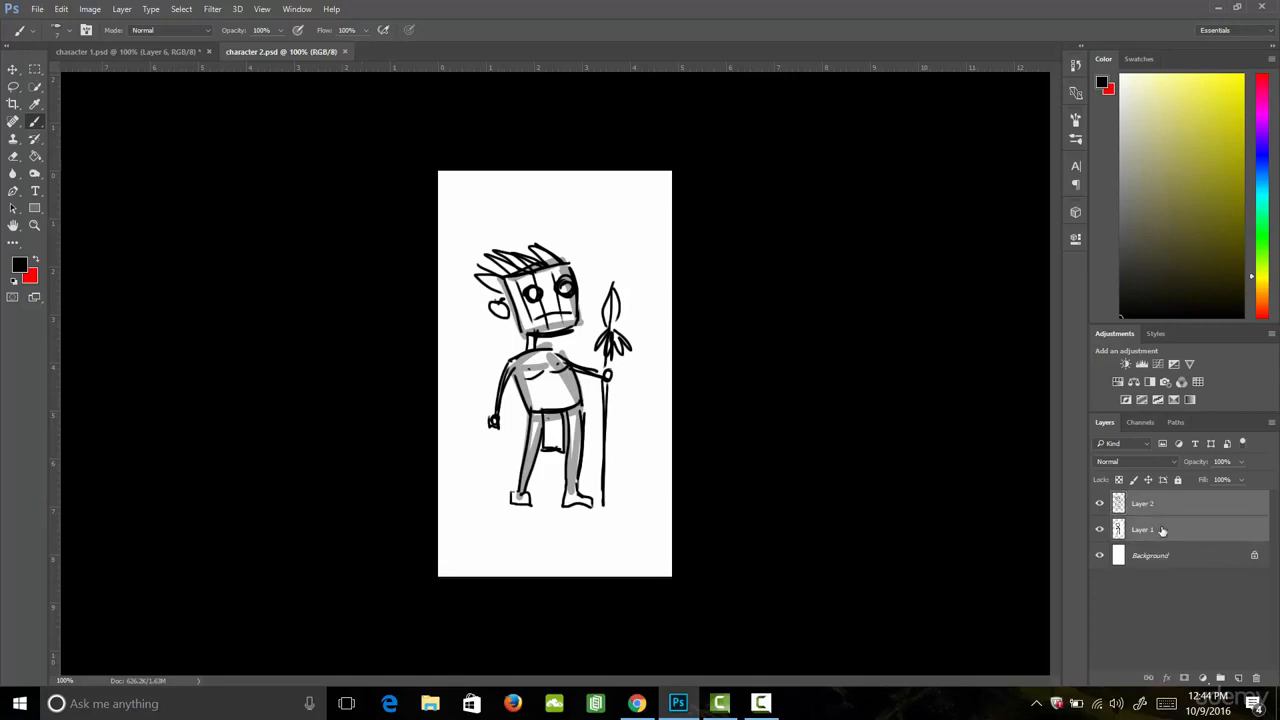
pyautogui.rightClick(1175, 516)
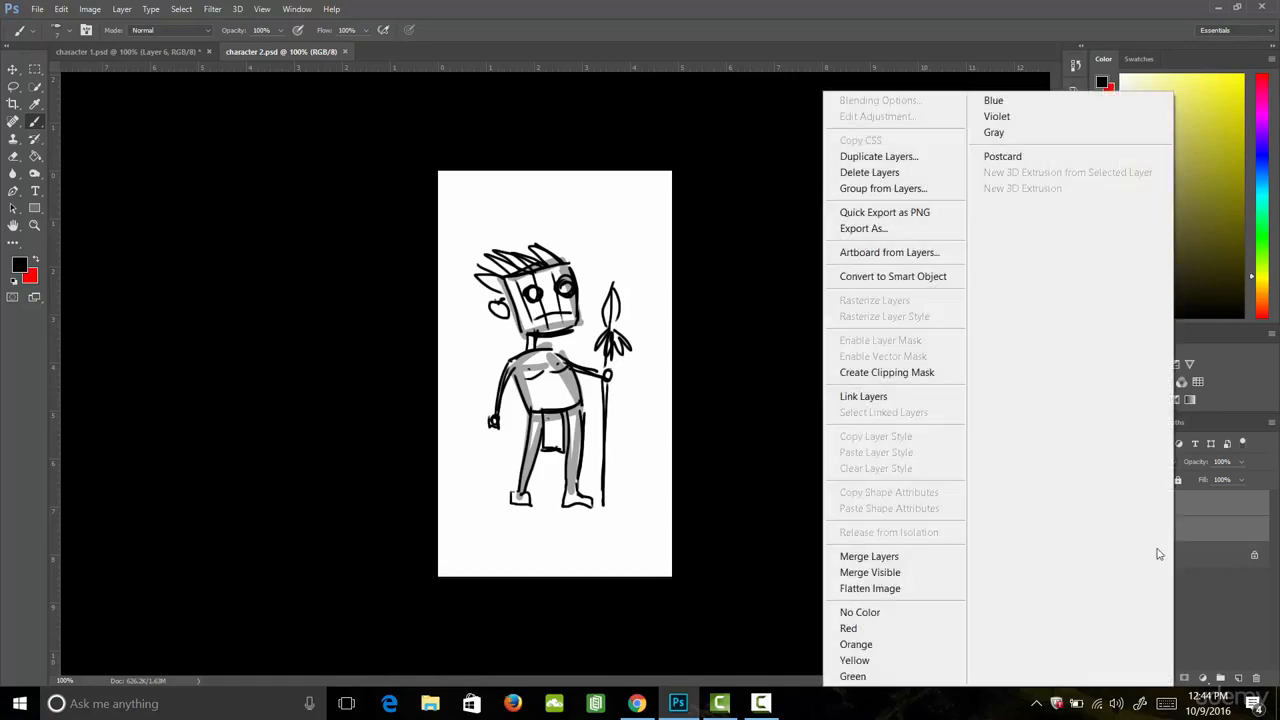
pyautogui.click(892, 558)
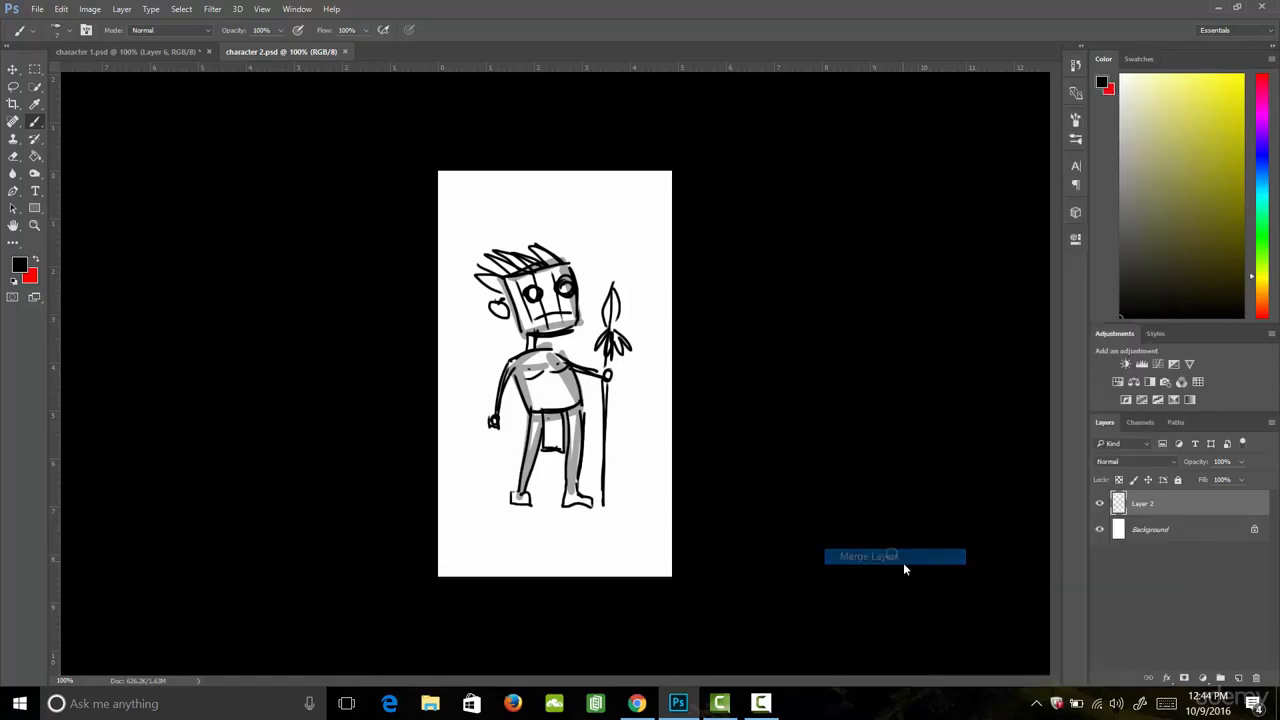
# Lower the merged sketch layer's opacity to 42% and add a new layer above it for the inking
pyautogui.click(1241, 462)
pyautogui.moveTo(1207, 480); pyautogui.dragTo(1202, 480)
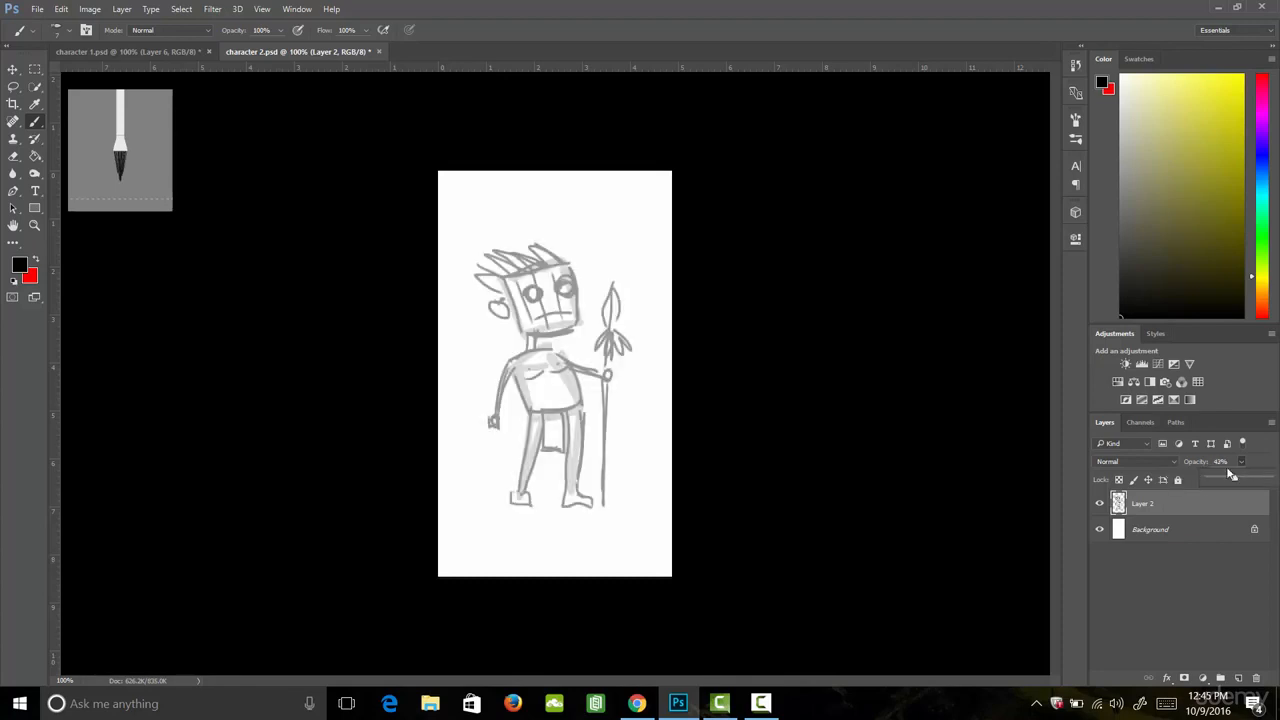
pyautogui.hotkey('ctrl', 'shift', 'alt', 'n')
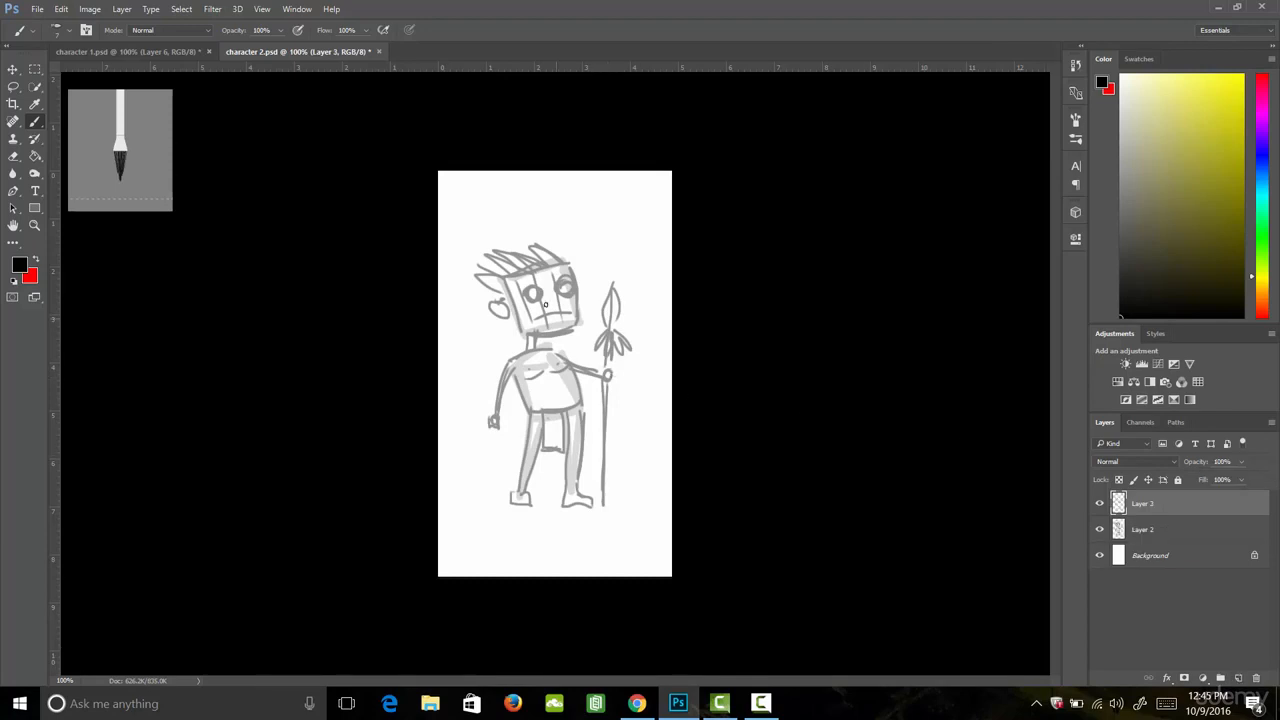
# Ink the eyes, the eyebrows and the outline of the box-shaped face with the Brush tool
pyautogui.moveTo(535, 292)
pyautogui.mouseDown()
pyautogui.moveTo(566, 287)
pyautogui.moveTo(524, 269)
pyautogui.moveTo(572, 266)
pyautogui.moveTo(578, 326)
pyautogui.moveTo(523, 332)
pyautogui.moveTo(503, 278)
pyautogui.moveTo(521, 334)
pyautogui.mouseUp()
pyautogui.hotkey('ctrl', 'z')
pyautogui.hotkey('ctrl', 'z')
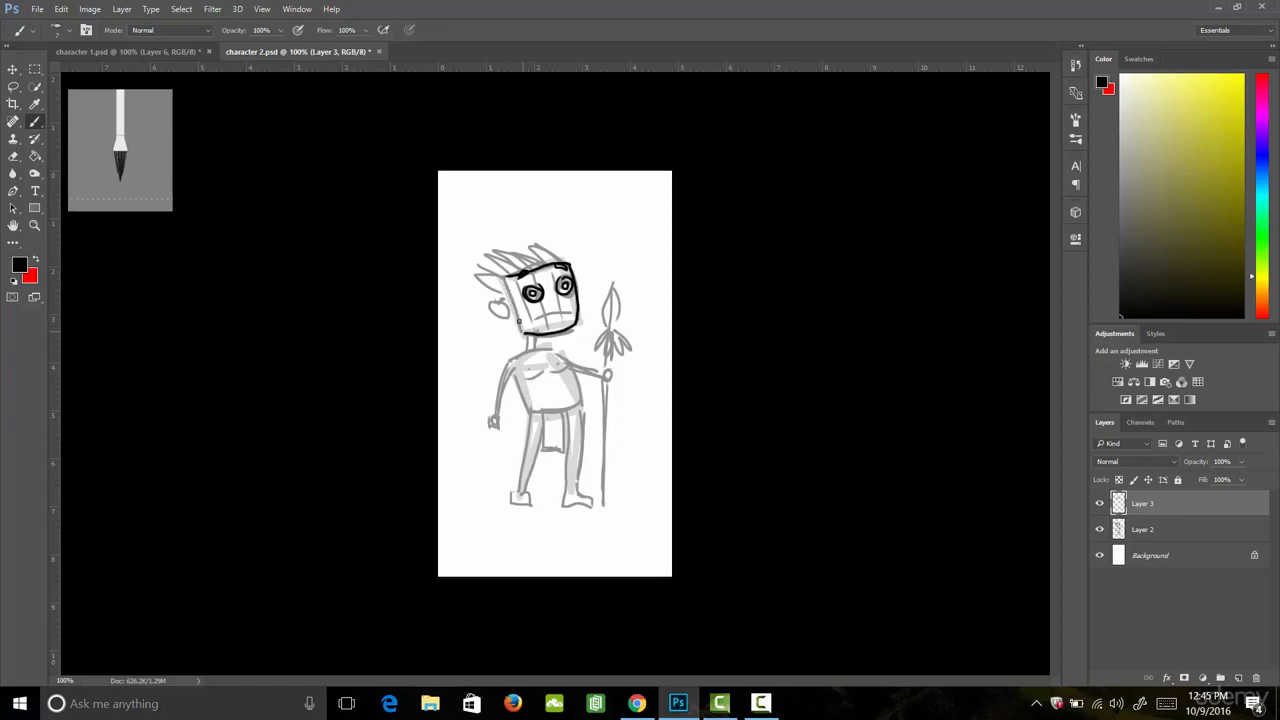
# Ink the side edge of the head with its ear and draw the spiky hair above it
pyautogui.moveTo(503, 279); pyautogui.dragTo(521, 334)
pyautogui.hotkey('ctrl', 'z')
pyautogui.moveTo(497, 279)
pyautogui.mouseDown()
pyautogui.moveTo(519, 331)
pyautogui.moveTo(465, 272)
pyautogui.moveTo(500, 280)
pyautogui.moveTo(473, 257)
pyautogui.moveTo(518, 275)
pyautogui.moveTo(481, 243)
pyautogui.moveTo(541, 263)
pyautogui.moveTo(521, 237)
pyautogui.mouseUp()
pyautogui.moveTo(521, 237); pyautogui.dragTo(562, 262)
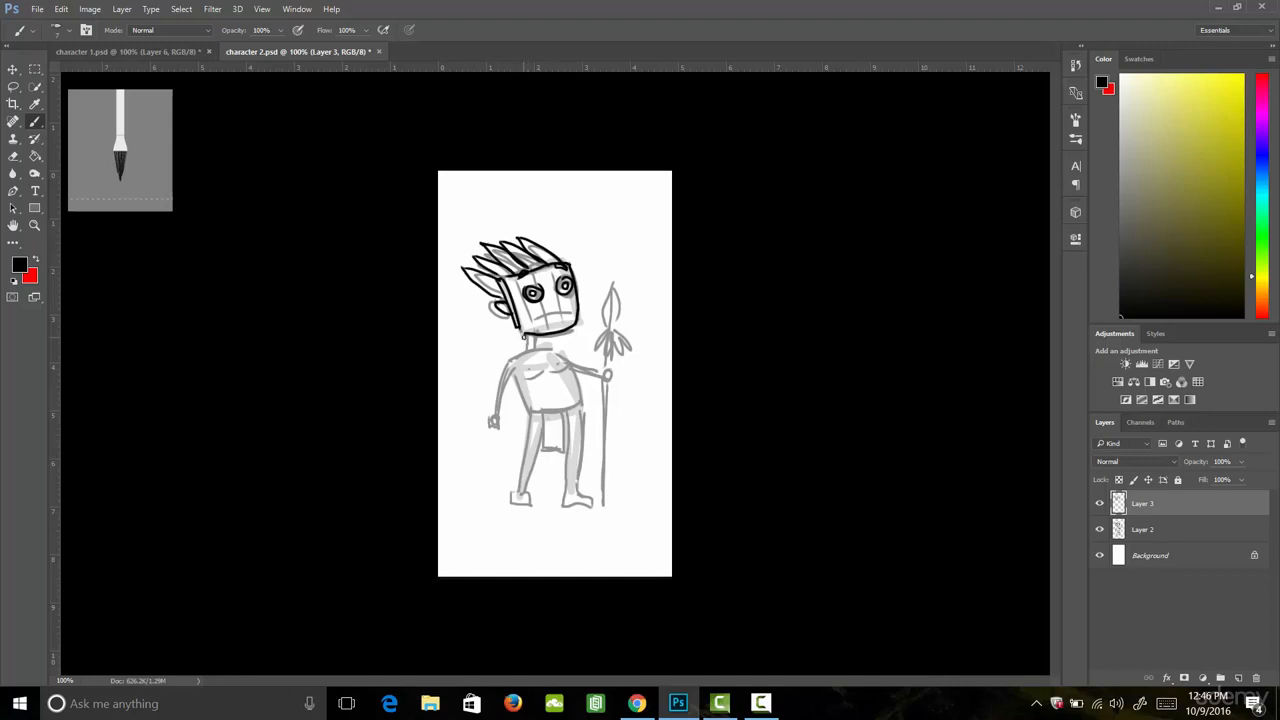
# Ink the neck and shoulders, plus both contours of the arm hanging beside the body
pyautogui.moveTo(524, 333)
pyautogui.mouseDown()
pyautogui.moveTo(521, 355)
pyautogui.moveTo(550, 336)
pyautogui.moveTo(505, 364)
pyautogui.moveTo(560, 354)
pyautogui.moveTo(514, 362)
pyautogui.mouseUp()
pyautogui.press('e')
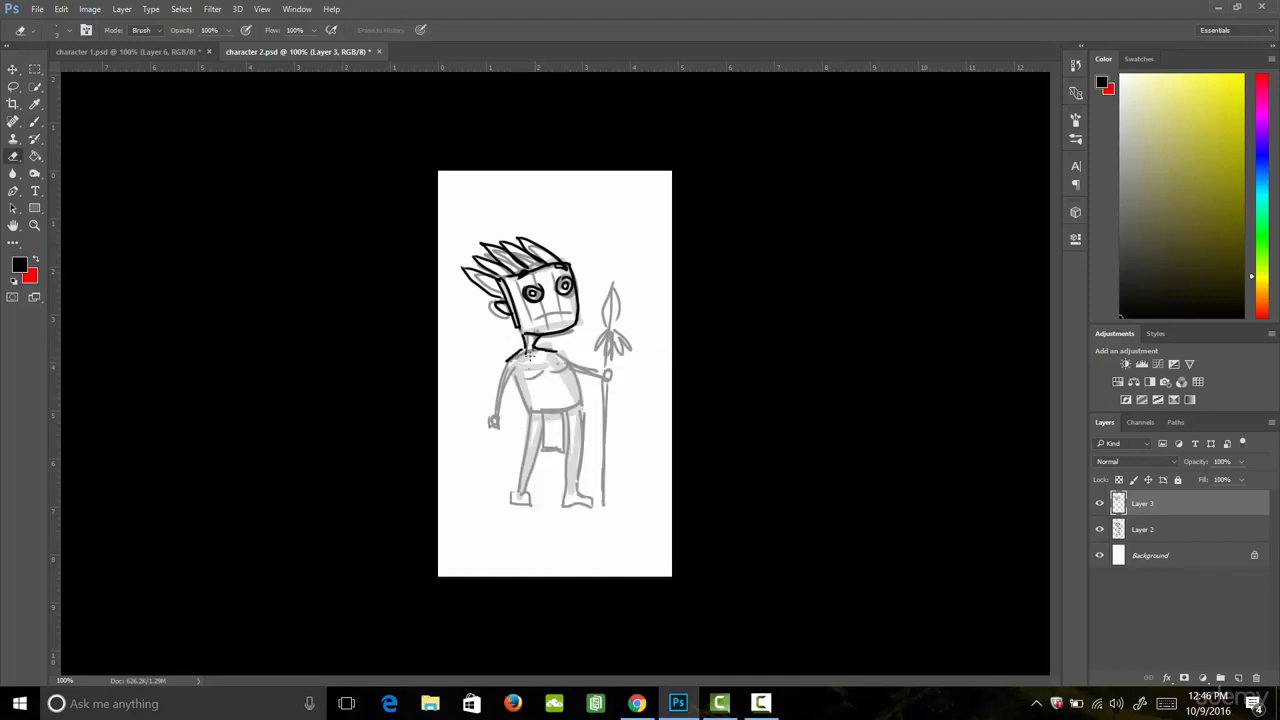
pyautogui.press('b')
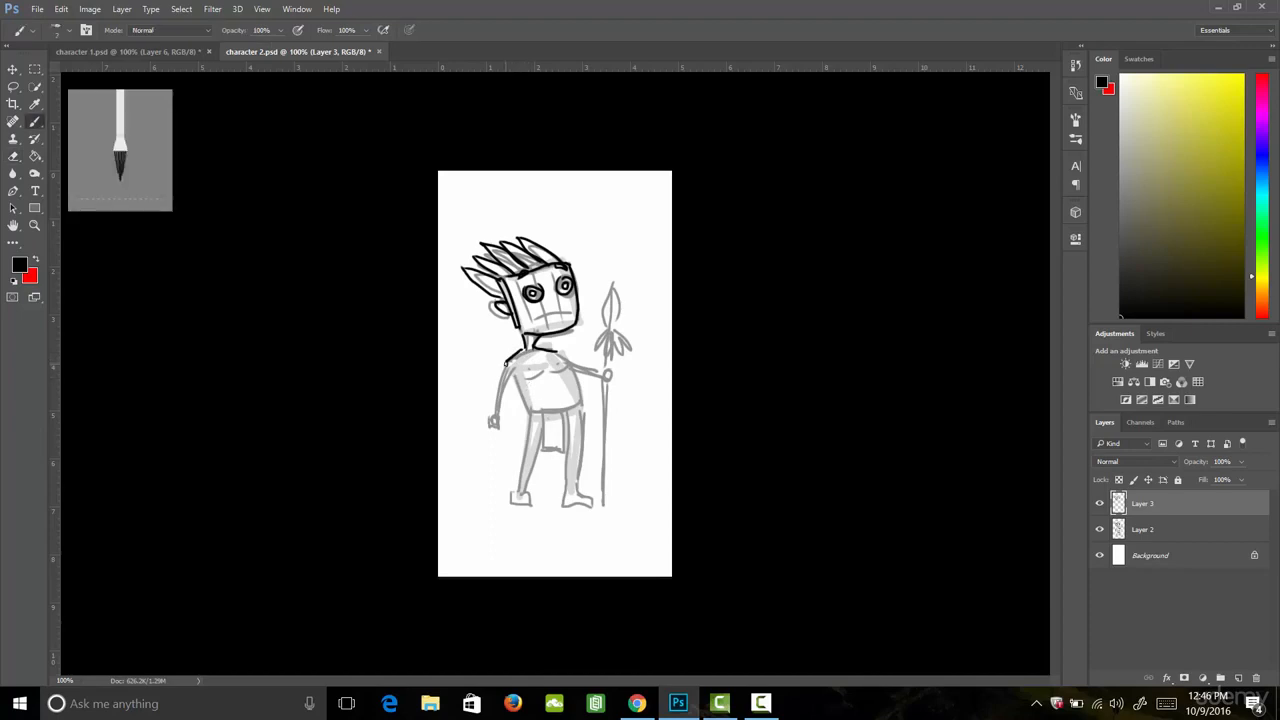
pyautogui.moveTo(506, 357); pyautogui.dragTo(494, 416)
pyautogui.moveTo(512, 370); pyautogui.dragTo(498, 417)
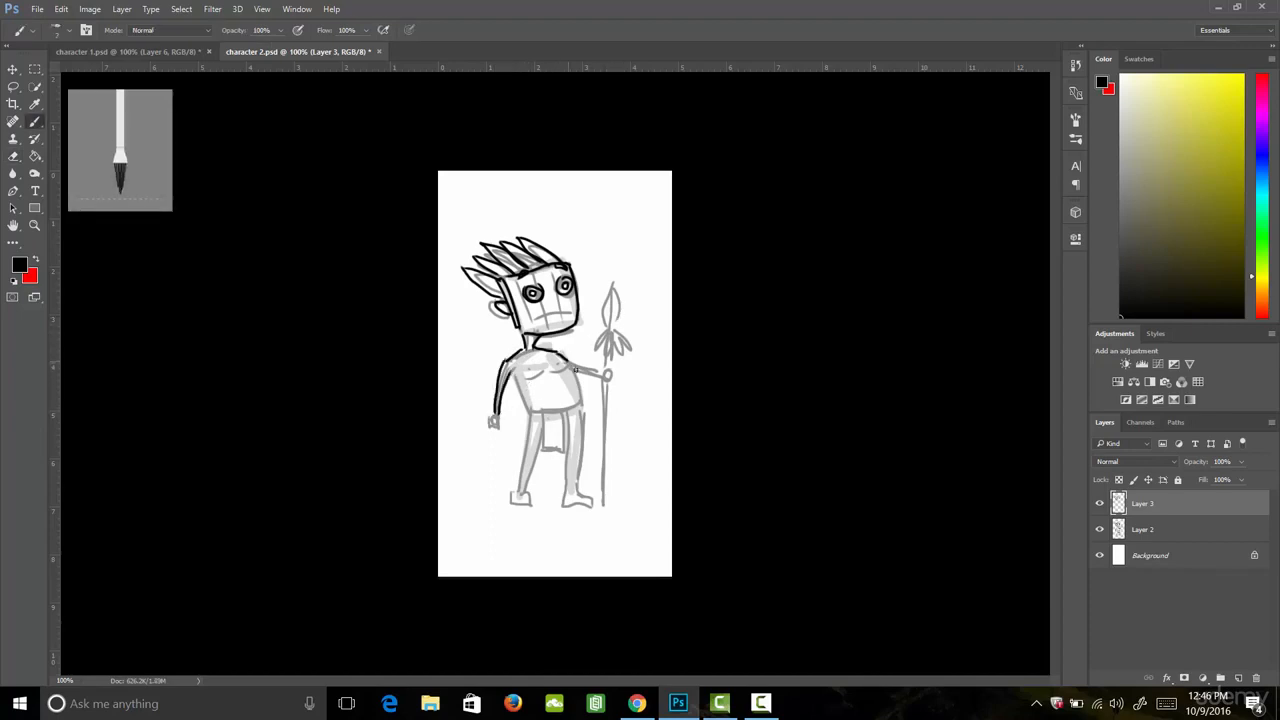
# Ink the outline of the torso and the loincloth, undoing the misplaced torso stroke
pyautogui.moveTo(556, 353); pyautogui.dragTo(581, 407)
pyautogui.hotkey('ctrl', 'z')
pyautogui.moveTo(512, 372)
pyautogui.mouseDown()
pyautogui.moveTo(530, 411)
pyautogui.moveTo(583, 408)
pyautogui.moveTo(546, 426)
pyautogui.moveTo(547, 455)
pyautogui.moveTo(567, 455)
pyautogui.mouseUp()
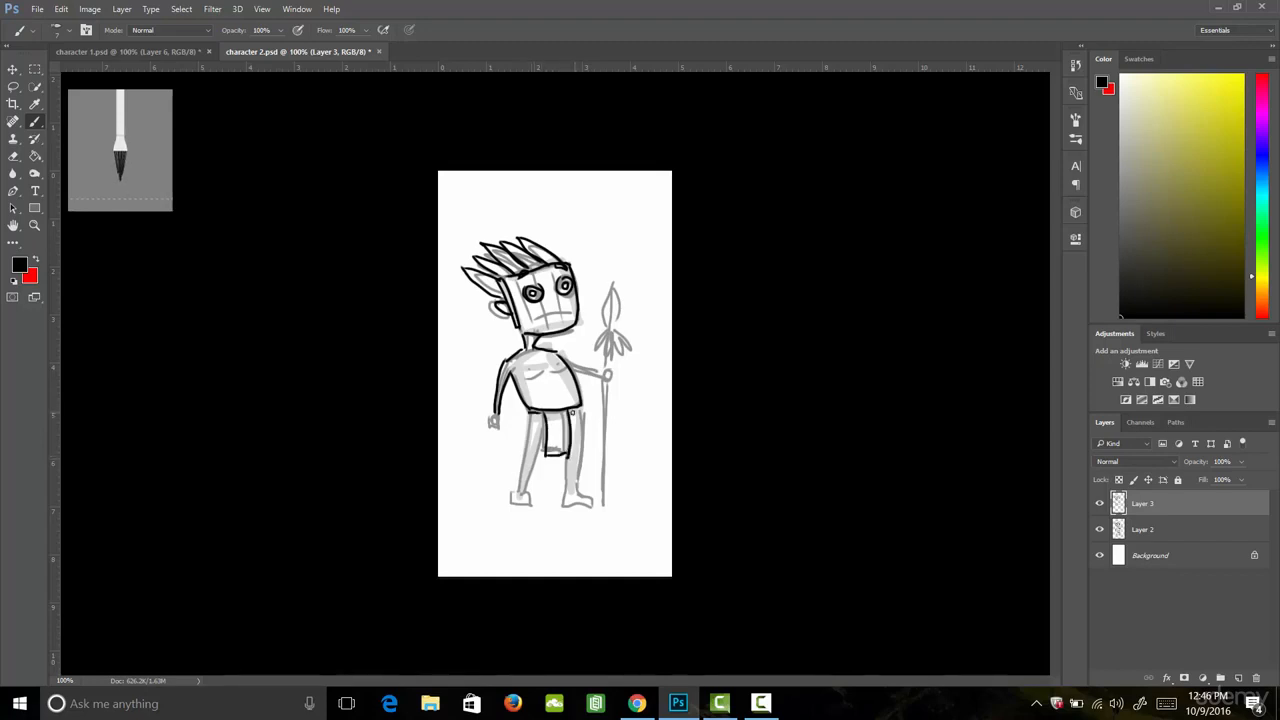
# Add the loincloth's inner folds and ink the chest lines, both fists and the arm reaching for the spear
pyautogui.moveTo(566, 411)
pyautogui.mouseDown()
pyautogui.moveTo(585, 410)
pyautogui.moveTo(562, 454)
pyautogui.mouseUp()
pyautogui.moveTo(556, 413)
pyautogui.mouseDown()
pyautogui.moveTo(560, 432)
pyautogui.moveTo(558, 420)
pyautogui.mouseUp()
pyautogui.moveTo(487, 416); pyautogui.dragTo(488, 417)
pyautogui.moveTo(603, 371); pyautogui.dragTo(608, 373)
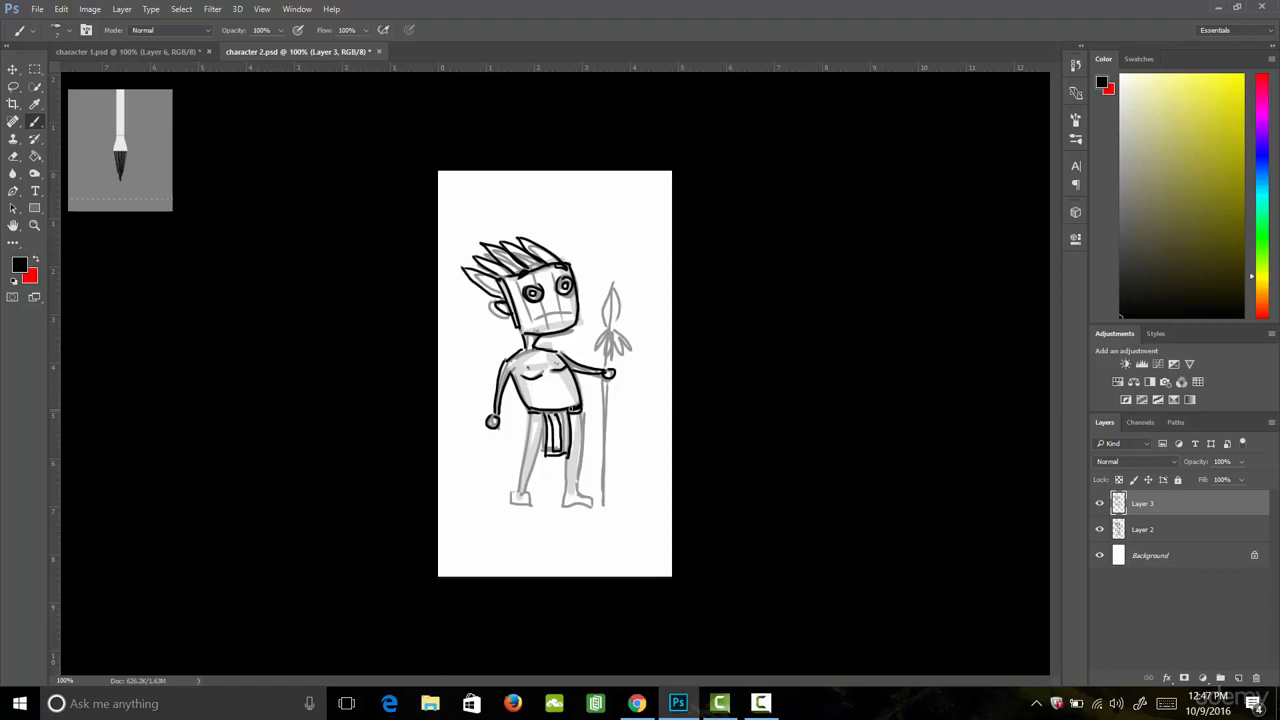
# Ink both legs and feet over the faded sketch, undoing misplaced strokes along the way
pyautogui.moveTo(529, 413)
pyautogui.mouseDown()
pyautogui.moveTo(515, 499)
pyautogui.moveTo(546, 440)
pyautogui.mouseUp()
pyautogui.hotkey('ctrl', 'z')
pyautogui.hotkey('ctrl', 'z')
pyautogui.moveTo(515, 502)
pyautogui.mouseDown()
pyautogui.moveTo(539, 504)
pyautogui.moveTo(529, 413)
pyautogui.mouseUp()
pyautogui.hotkey('ctrl', 'alt', 'z')
pyautogui.hotkey('ctrl', 'alt', 'z')
pyautogui.hotkey('ctrl', 'shift', 'z')
pyautogui.hotkey('ctrl', 'shift', 'z')
pyautogui.hotkey('ctrl', 'alt', 'z')
pyautogui.hotkey('ctrl', 'alt', 'z')
pyautogui.hotkey('ctrl', 'alt', 'z')
pyautogui.moveTo(524, 490)
pyautogui.mouseDown()
pyautogui.moveTo(567, 461)
pyautogui.moveTo(565, 497)
pyautogui.mouseUp()
pyautogui.moveTo(583, 413)
pyautogui.mouseDown()
pyautogui.moveTo(575, 497)
pyautogui.moveTo(586, 498)
pyautogui.moveTo(528, 494)
pyautogui.moveTo(594, 510)
pyautogui.moveTo(600, 500)
pyautogui.moveTo(575, 498)
pyautogui.mouseUp()
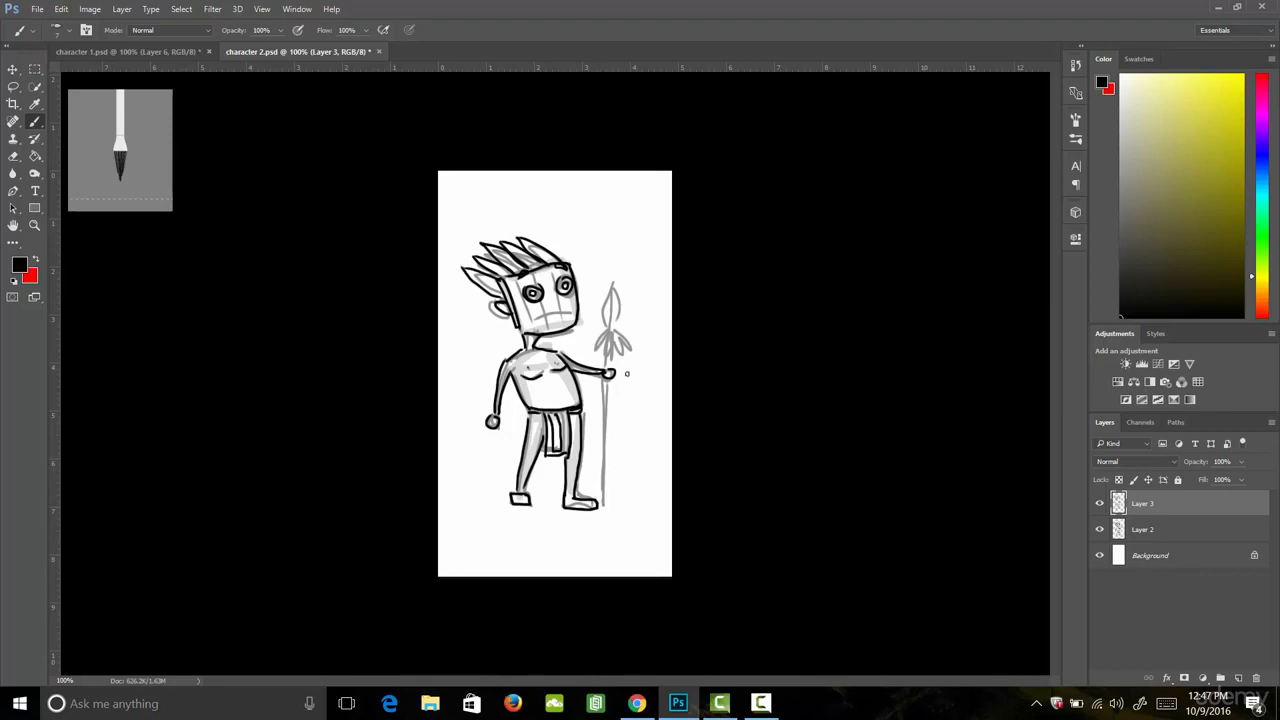
# Ink the spearhead with the feathers below it and draw the character's frowning mouth
pyautogui.moveTo(612, 350)
pyautogui.mouseDown()
pyautogui.moveTo(598, 340)
pyautogui.moveTo(626, 344)
pyautogui.moveTo(614, 277)
pyautogui.moveTo(614, 330)
pyautogui.moveTo(613, 296)
pyautogui.mouseUp()
pyautogui.moveTo(531, 322); pyautogui.dragTo(575, 316)
pyautogui.hotkey('ctrl', 'z')
pyautogui.hotkey('ctrl', 'z')
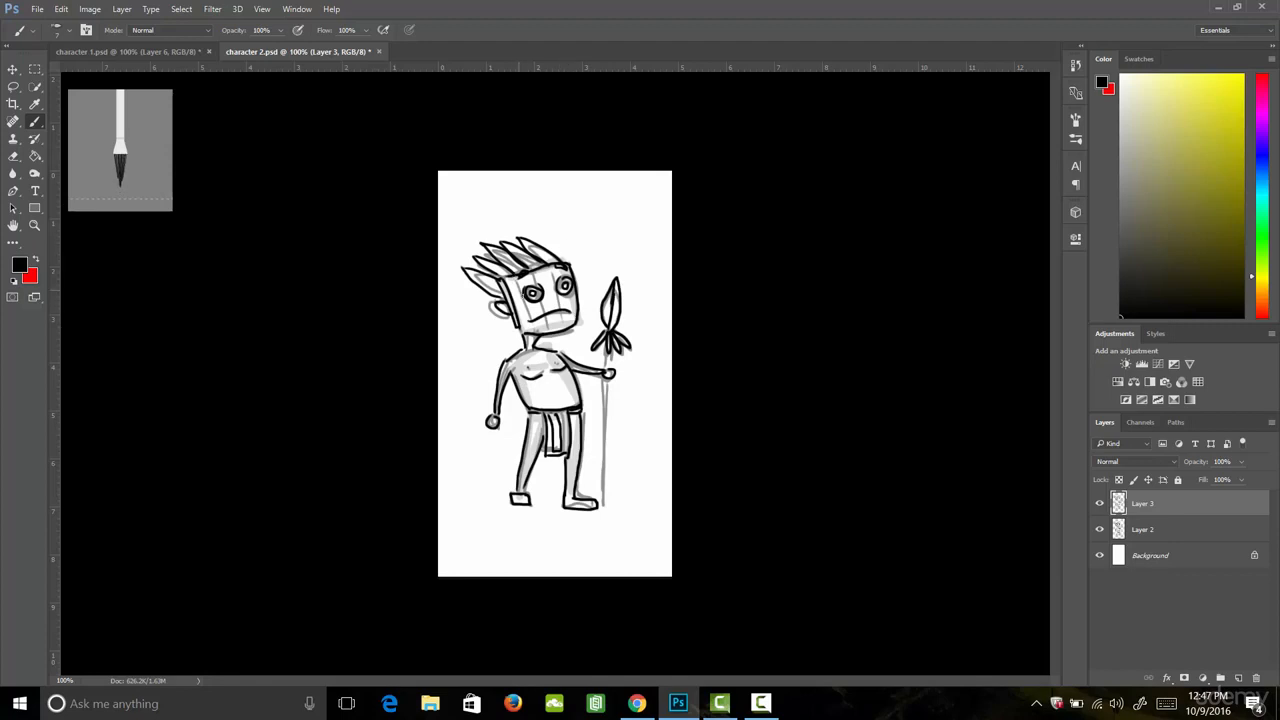
# Draw the vertical panel lines across the face and fill the tips of the hair spikes with black
pyautogui.moveTo(523, 278)
pyautogui.mouseDown()
pyautogui.moveTo(517, 330)
pyautogui.moveTo(533, 295)
pyautogui.moveTo(554, 330)
pyautogui.moveTo(556, 286)
pyautogui.moveTo(576, 324)
pyautogui.mouseUp()
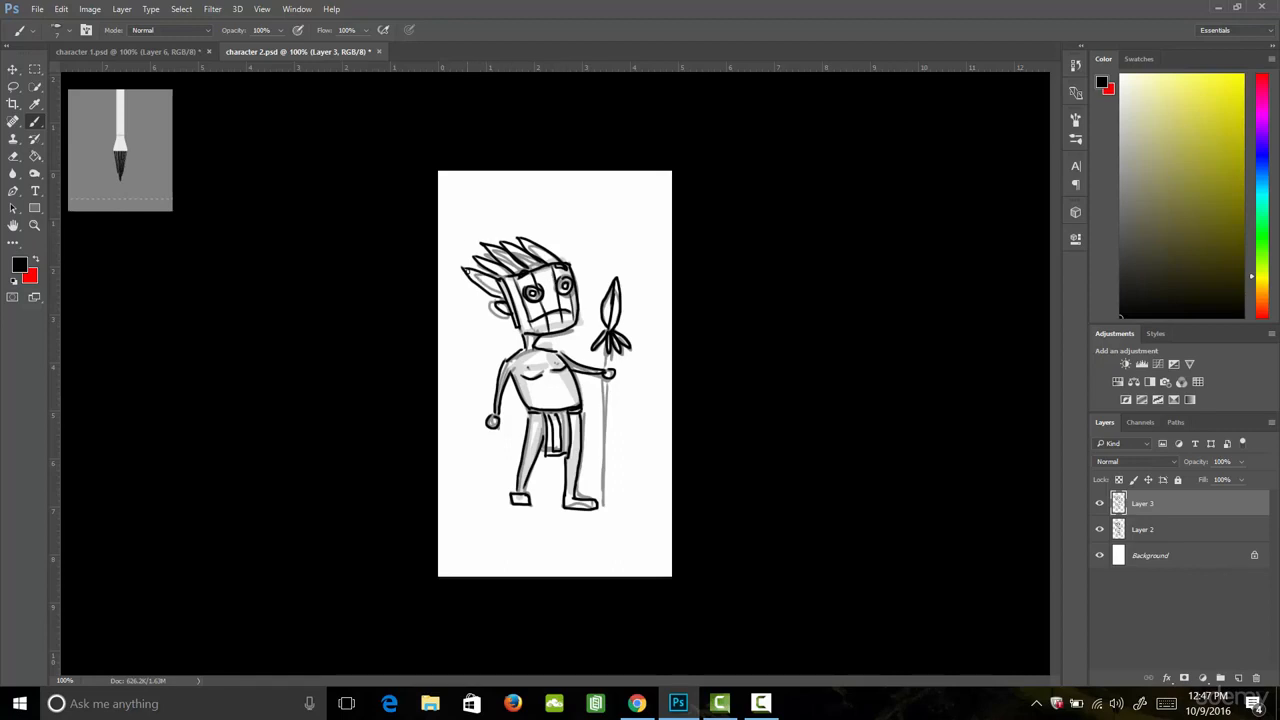
pyautogui.moveTo(466, 270)
pyautogui.mouseDown()
pyautogui.moveTo(488, 262)
pyautogui.moveTo(506, 276)
pyautogui.moveTo(492, 251)
pyautogui.moveTo(530, 258)
pyautogui.moveTo(528, 238)
pyautogui.moveTo(552, 250)
pyautogui.moveTo(537, 251)
pyautogui.mouseUp()
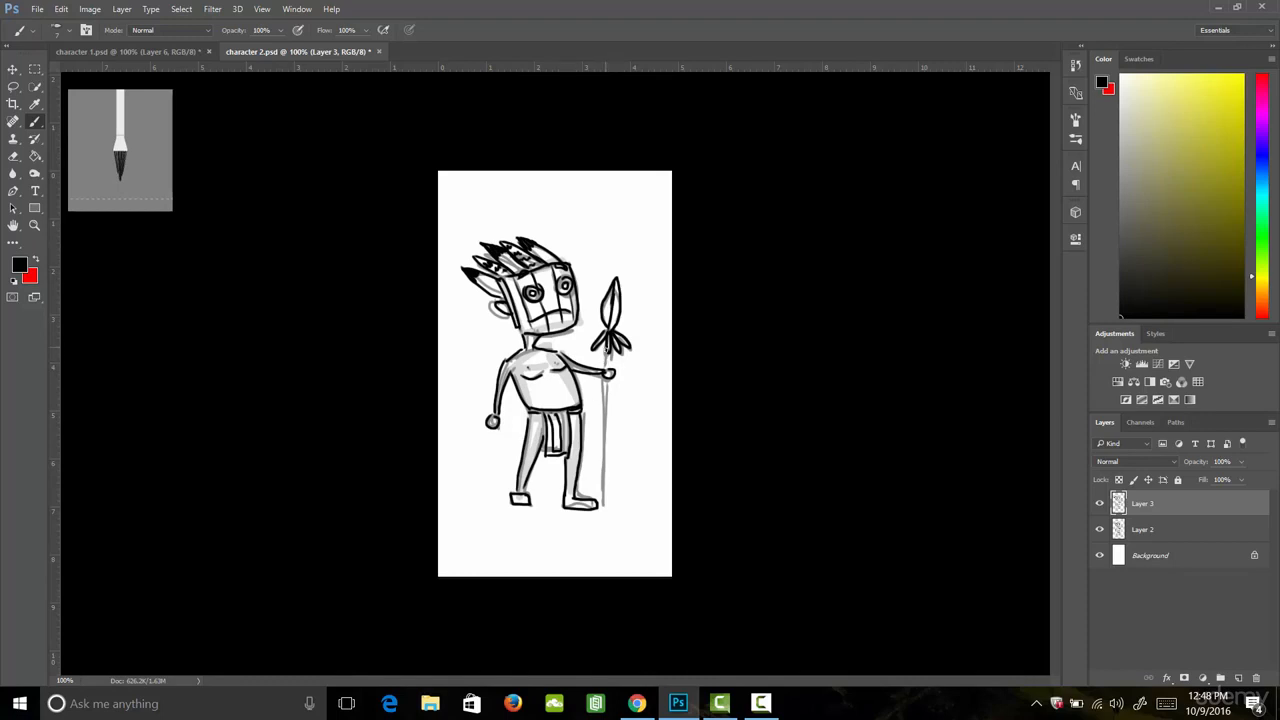
# Ink the spear shaft as a straight line from below the feathers down to the ground beside the foot
pyautogui.press('shift')
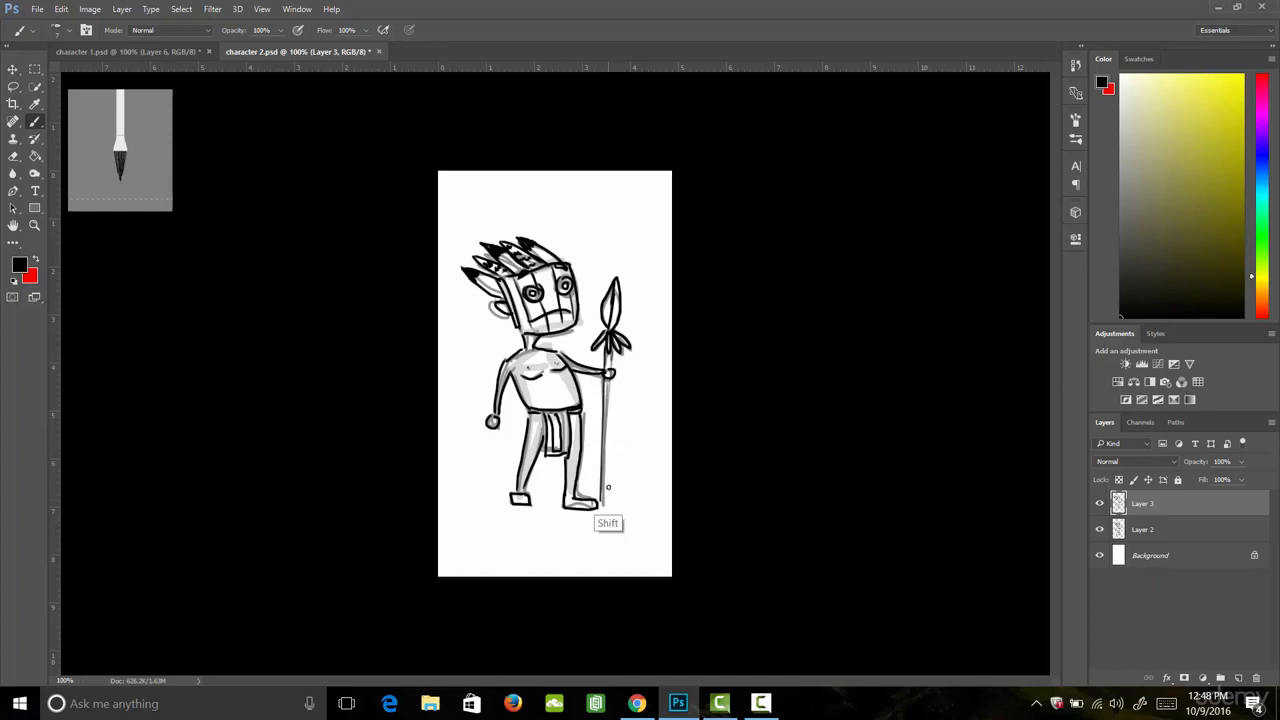
pyautogui.keyDown('shift'); pyautogui.click(602, 501); pyautogui.keyUp('shift')
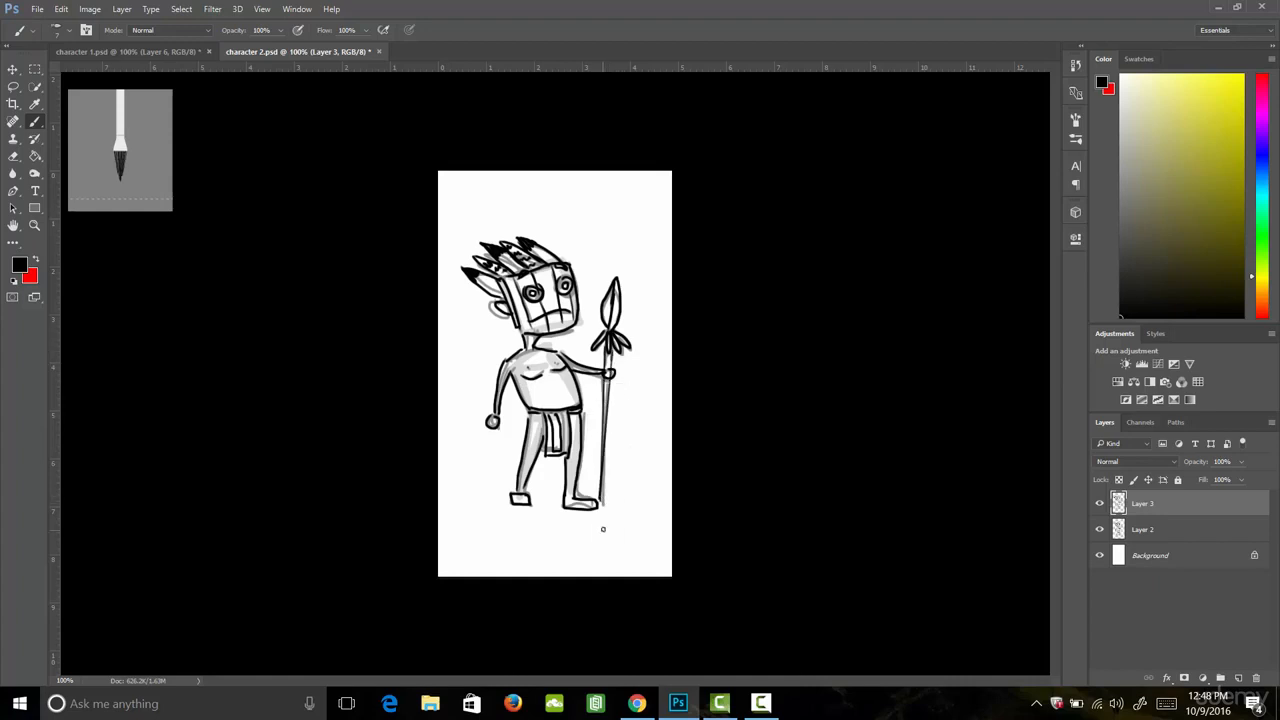